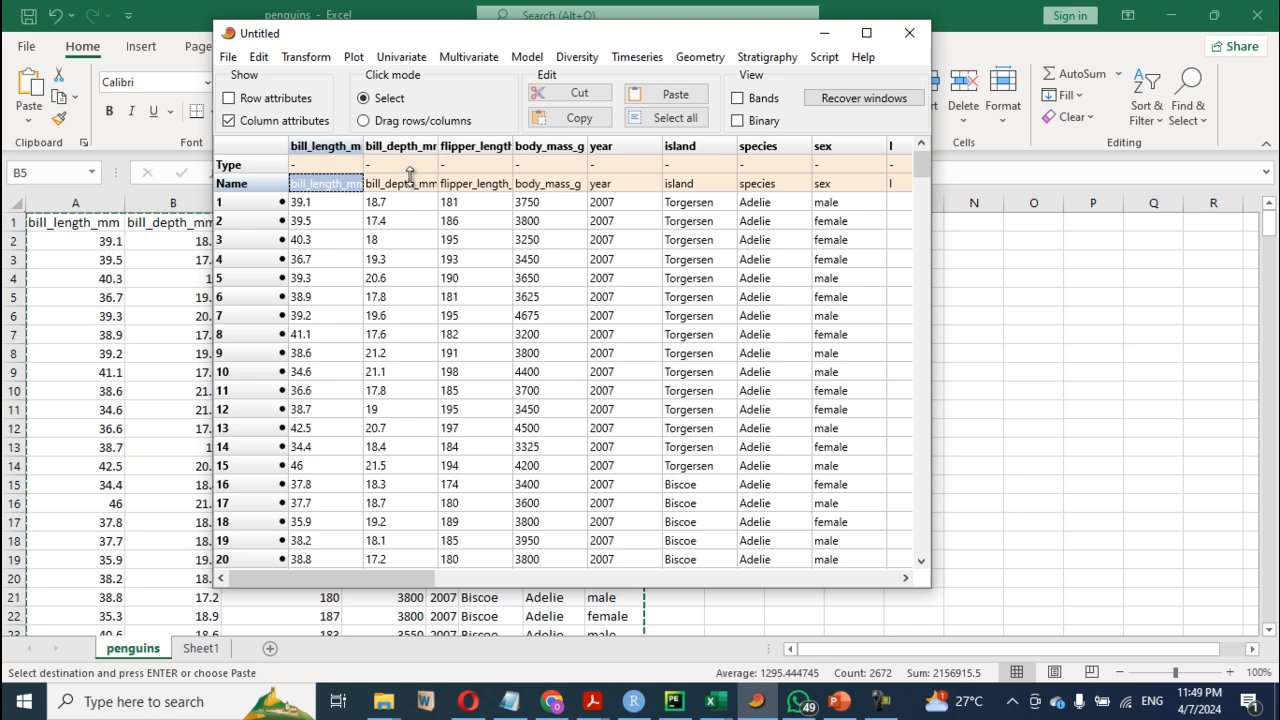
Set the type of the island, species and sex columns to Group and hide the column attributes.
{"action": "left_click", "coordinate": [677, 166]}
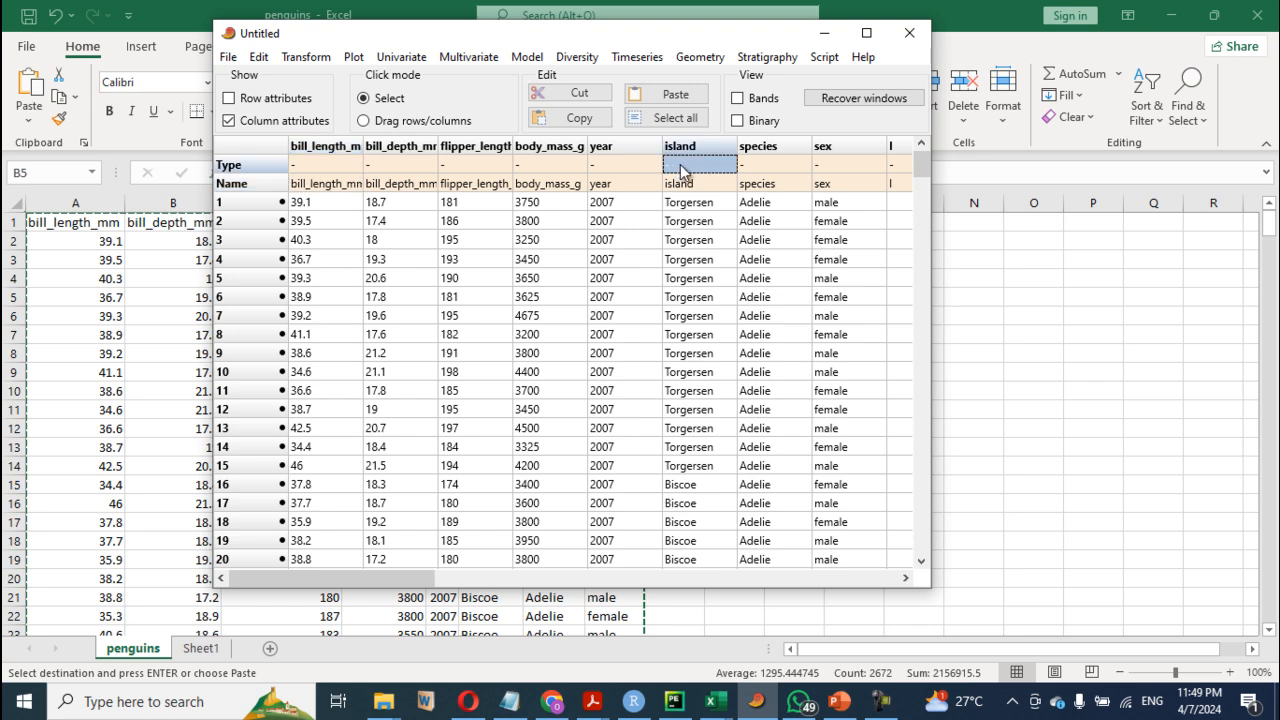
{"action": "left_click", "coordinate": [680, 170]}
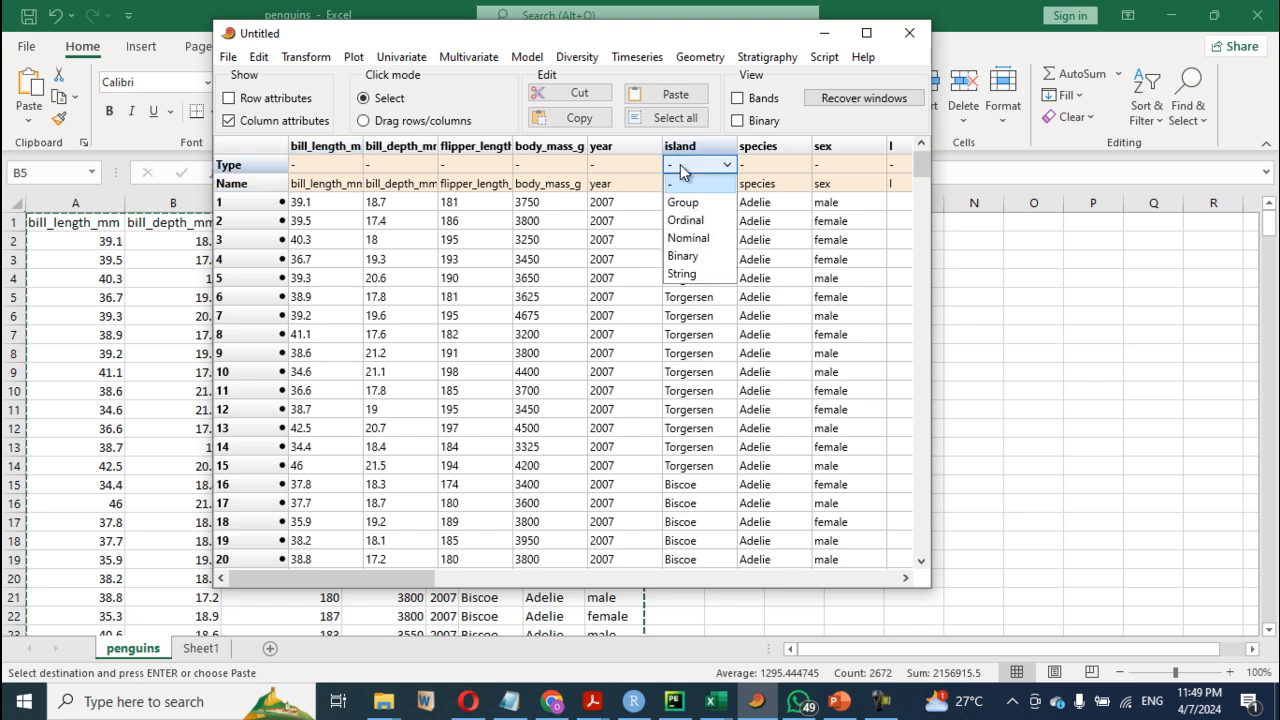
{"action": "left_click", "coordinate": [688, 202]}
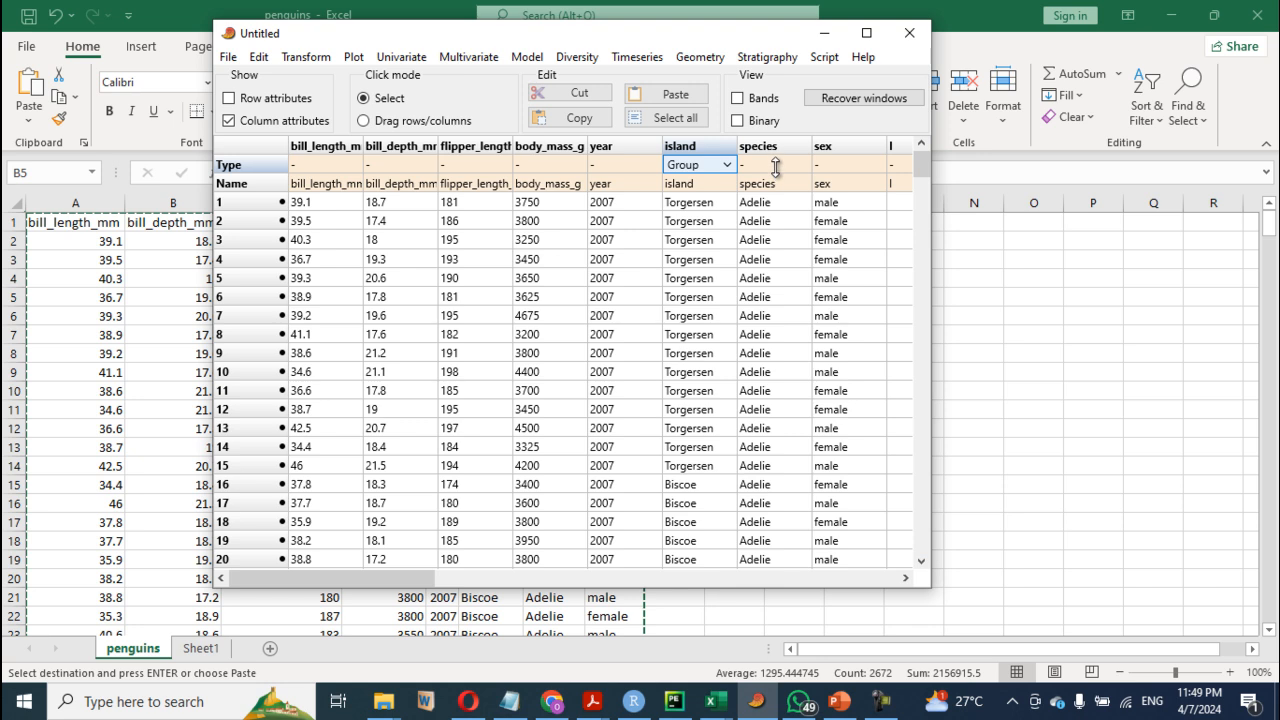
{"action": "left_click", "coordinate": [776, 166]}
{"action": "left_click", "coordinate": [776, 166]}
{"action": "left_click", "coordinate": [770, 203]}
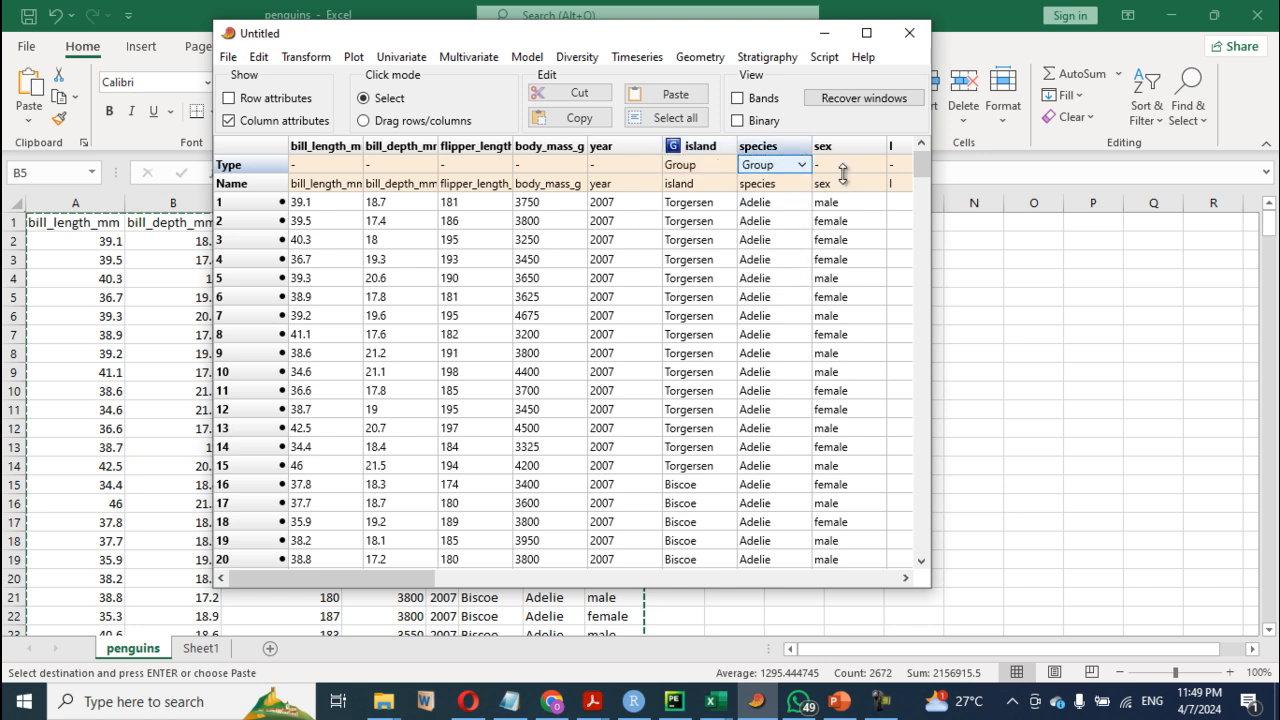
{"action": "left_click", "coordinate": [848, 166]}
{"action": "left_click", "coordinate": [850, 166]}
{"action": "left_click", "coordinate": [836, 203]}
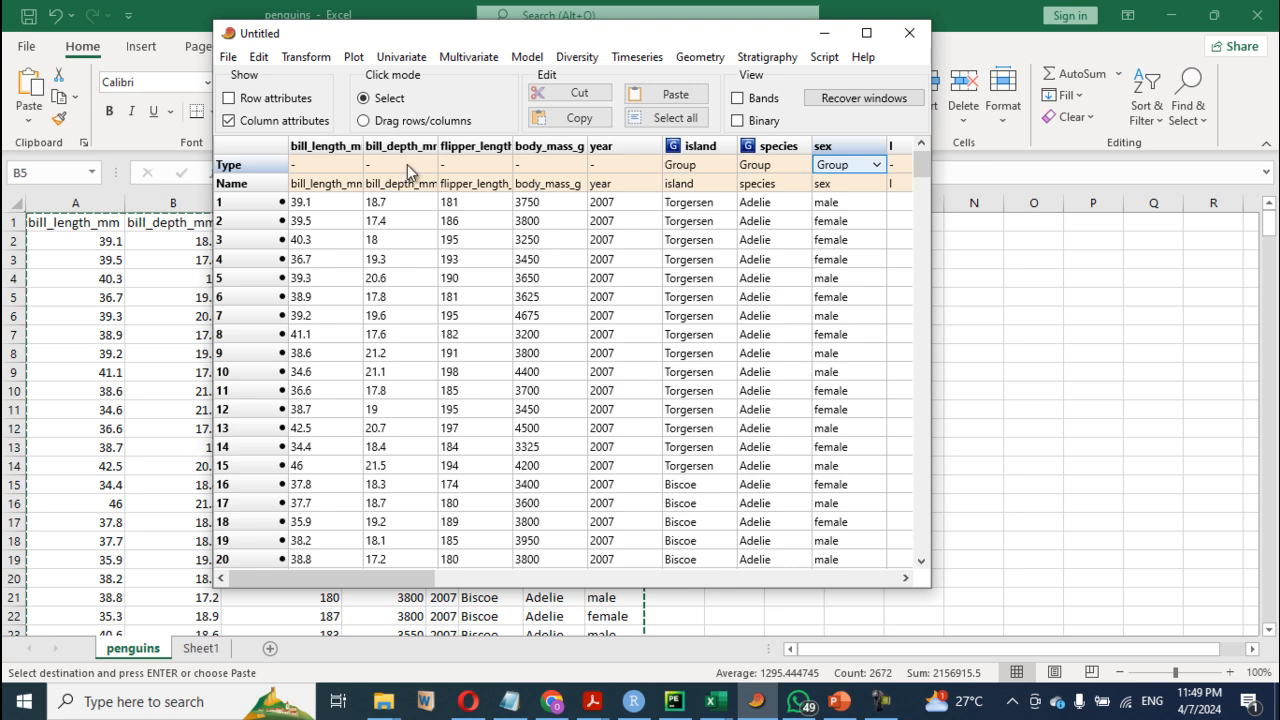
{"action": "left_click", "coordinate": [229, 121]}
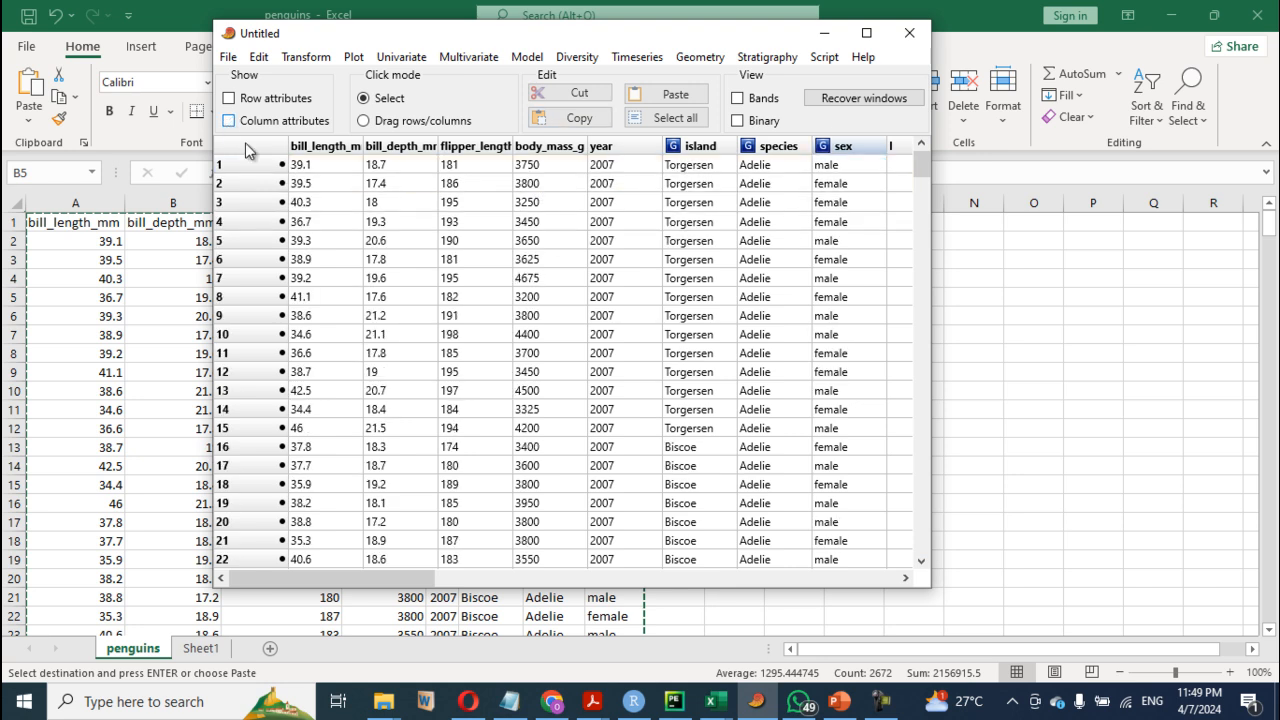
Maximize the data window and create a Barchart/Boxplot from the body_mass_g and island columns.
{"action": "left_click", "coordinate": [866, 33]}
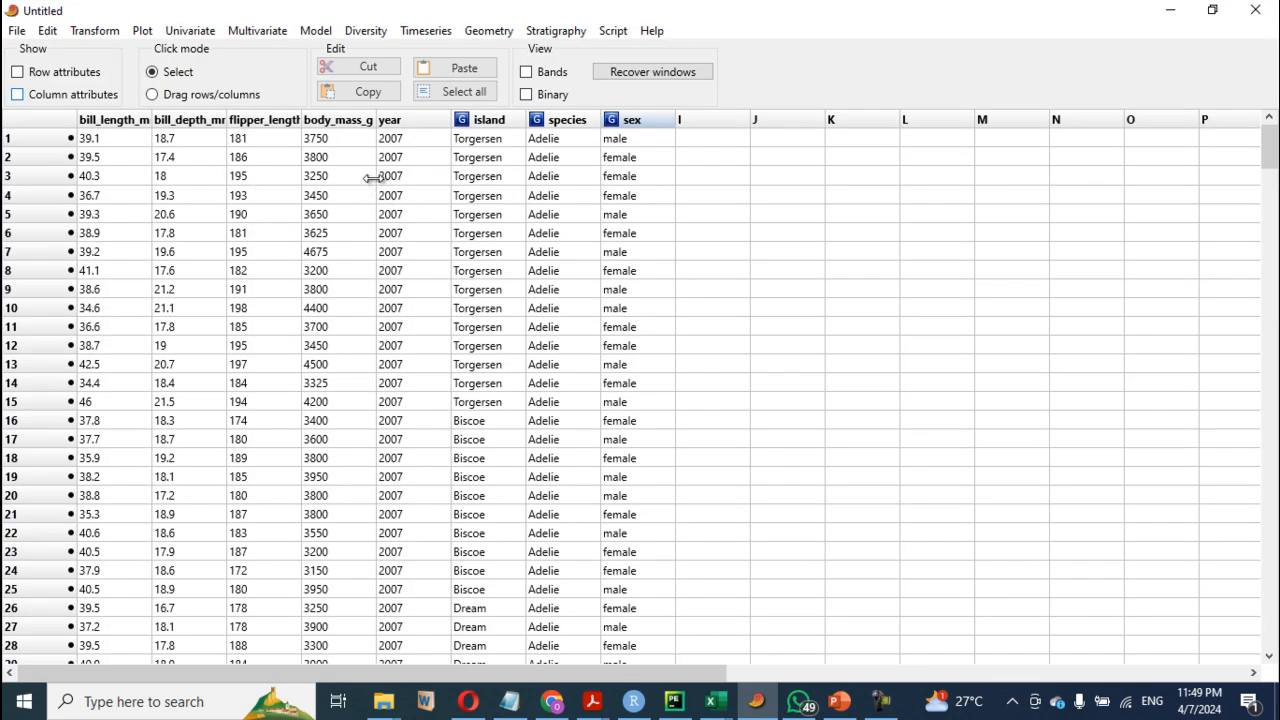
{"action": "left_click", "coordinate": [334, 117]}
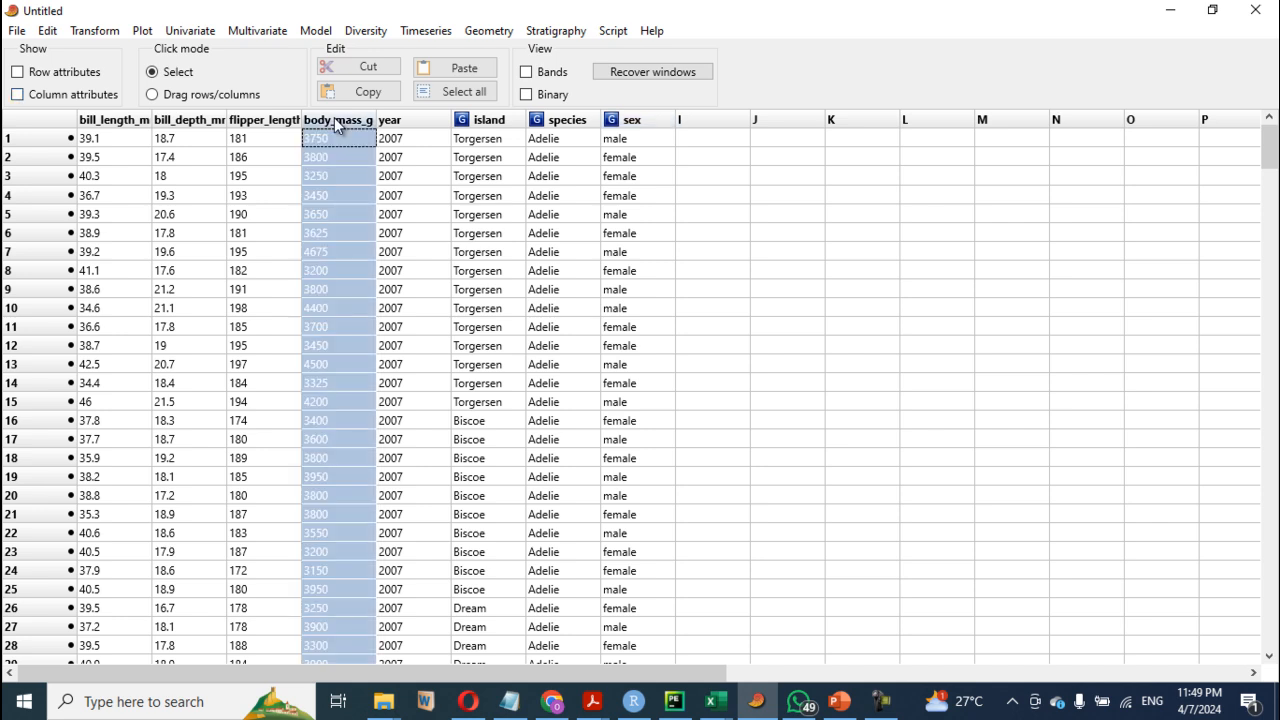
{"action": "left_click", "coordinate": [487, 121], "text": "ctrl"}
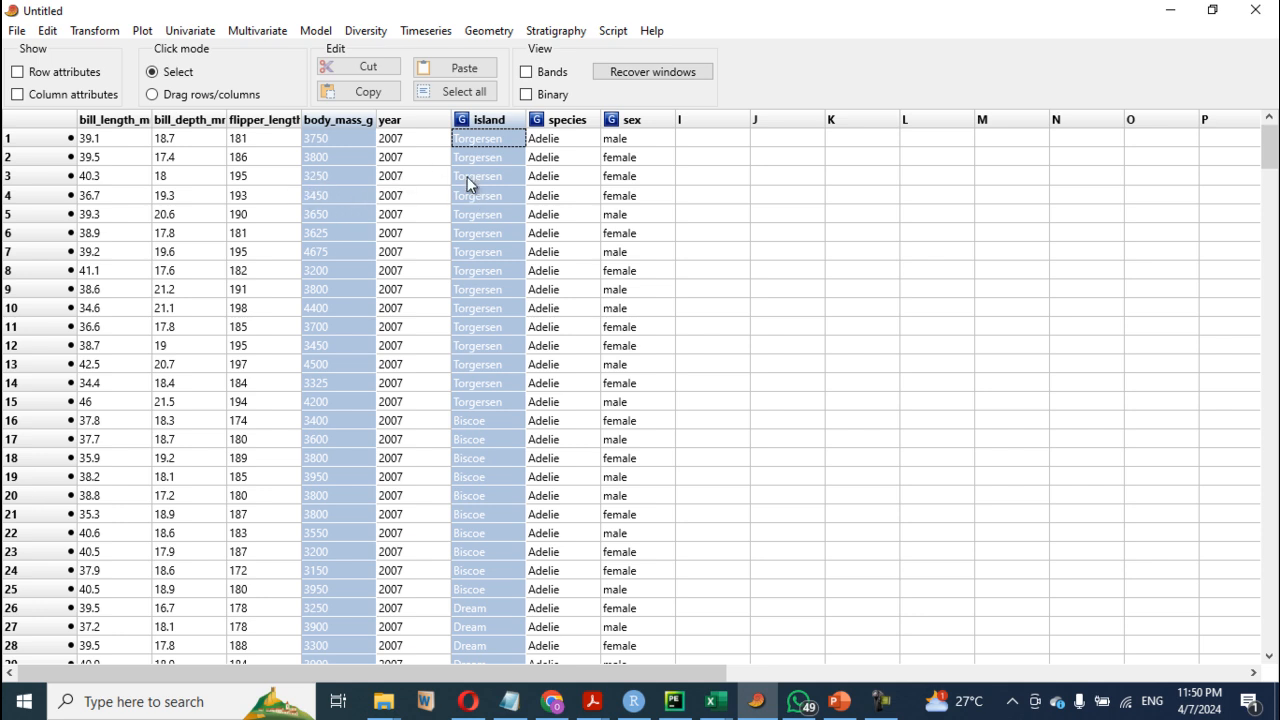
{"action": "left_click", "coordinate": [141, 33]}
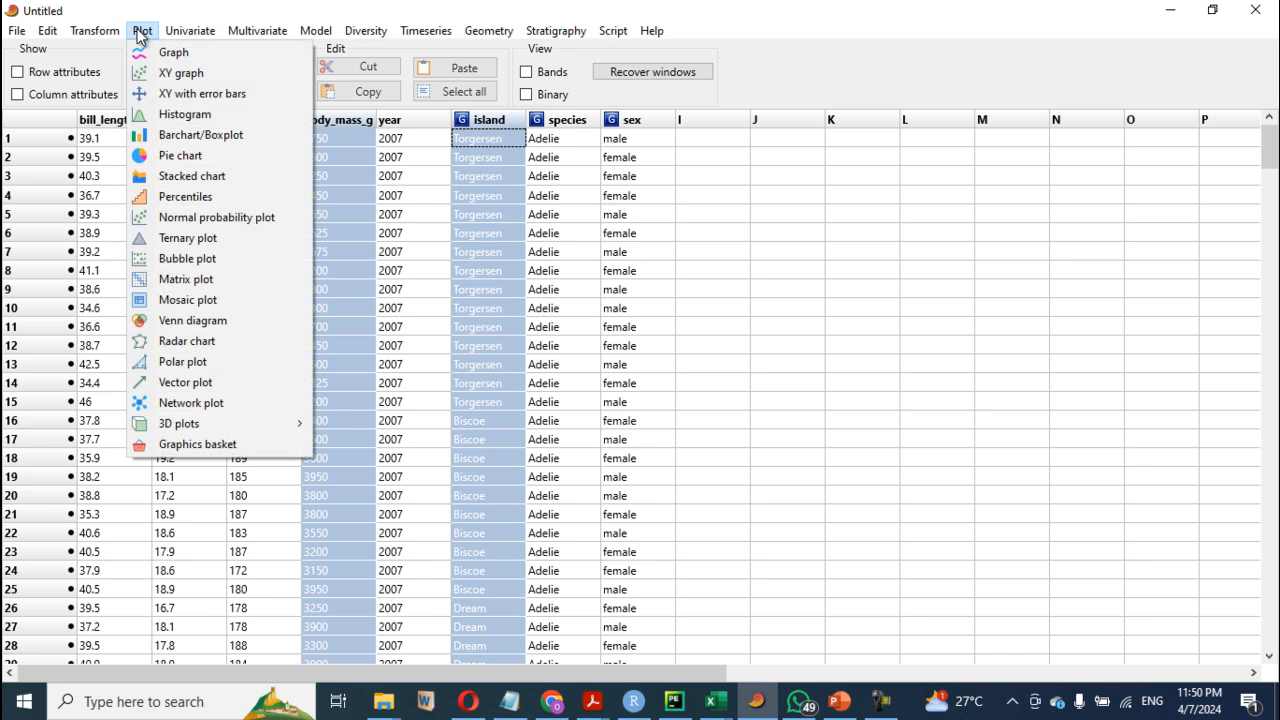
{"action": "left_click", "coordinate": [192, 135]}
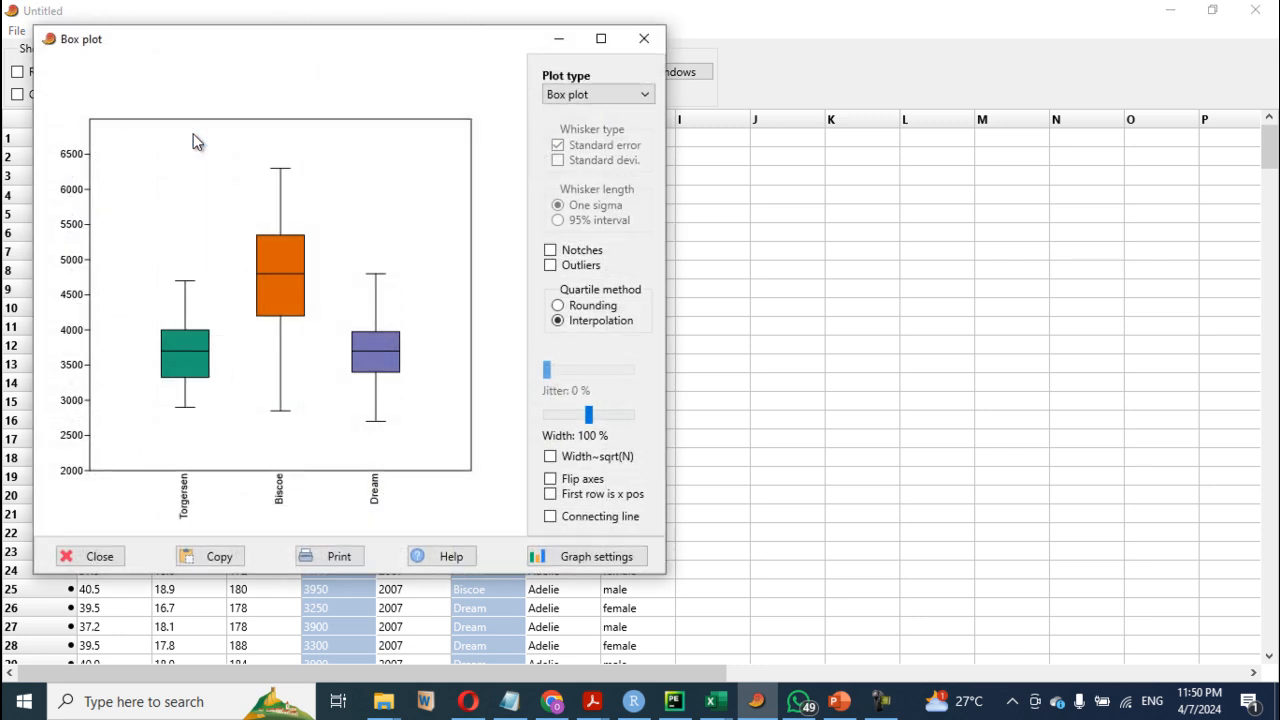
Maximize the plot window and change the plot type to Violin plot, ending on Violin and box.
{"action": "left_click", "coordinate": [629, 95]}
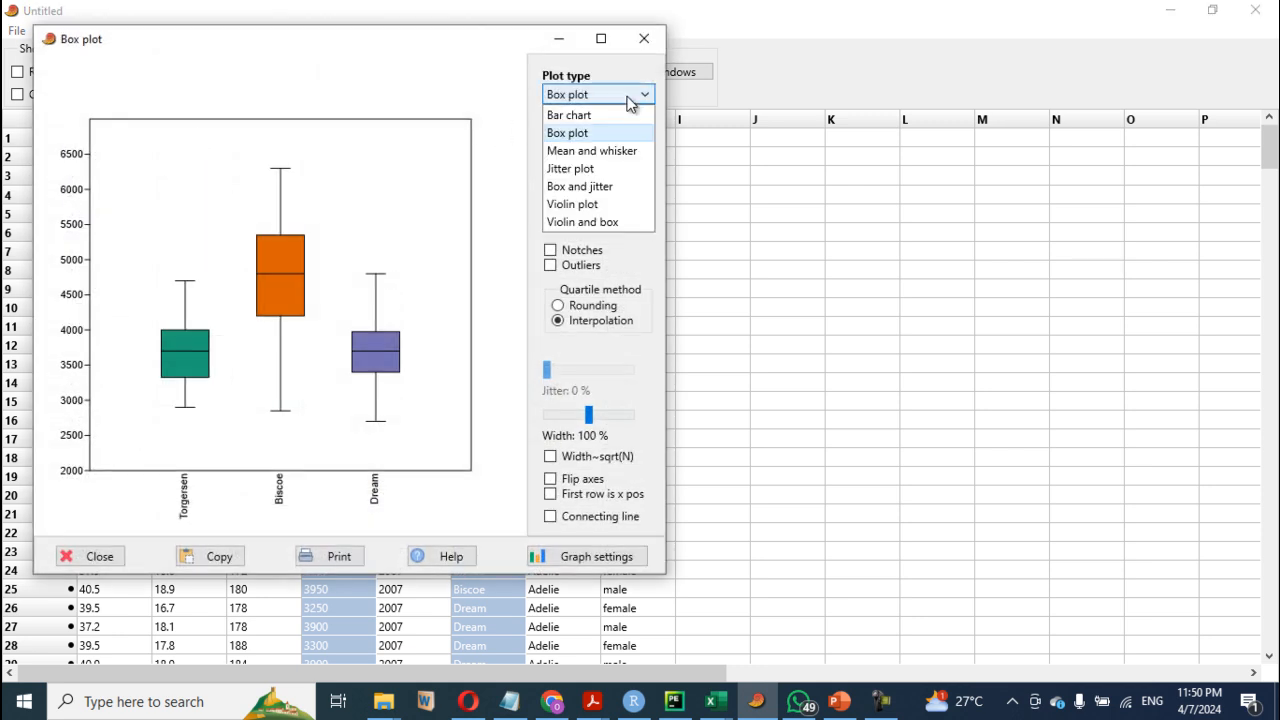
{"action": "left_click", "coordinate": [603, 205]}
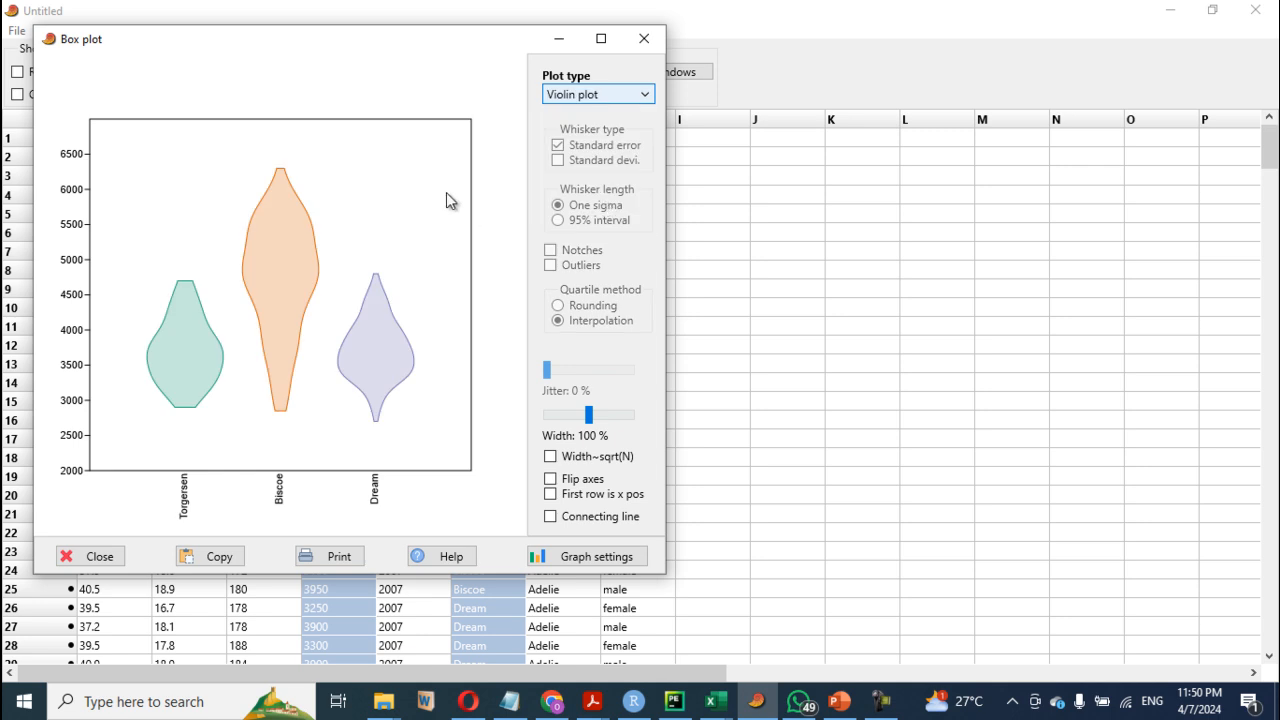
{"action": "left_click", "coordinate": [601, 38]}
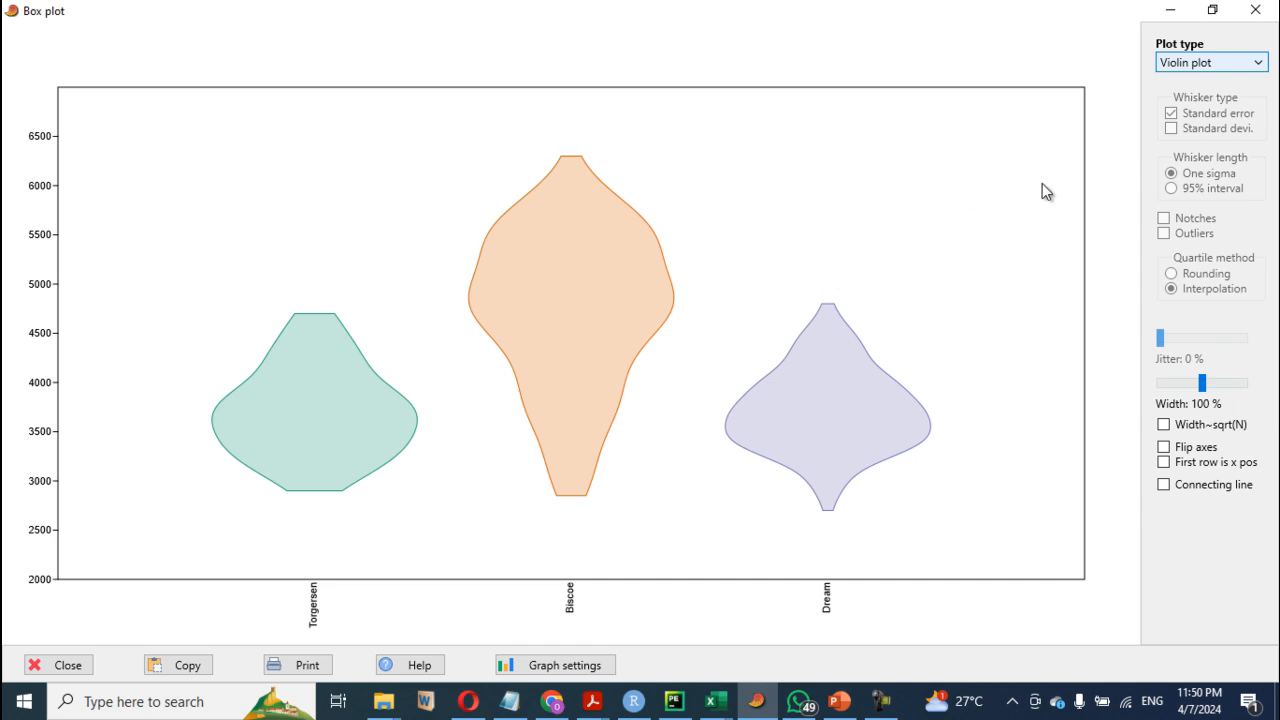
{"action": "left_click", "coordinate": [1259, 63]}
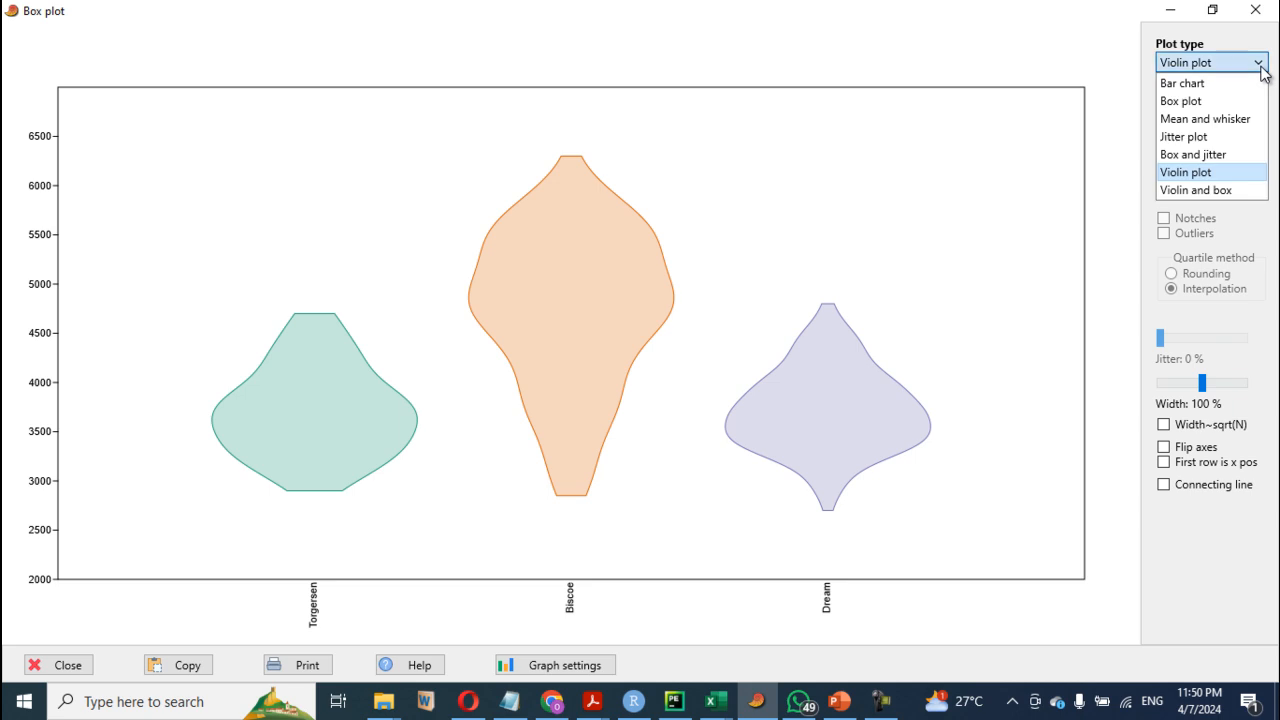
{"action": "left_click", "coordinate": [1246, 193]}
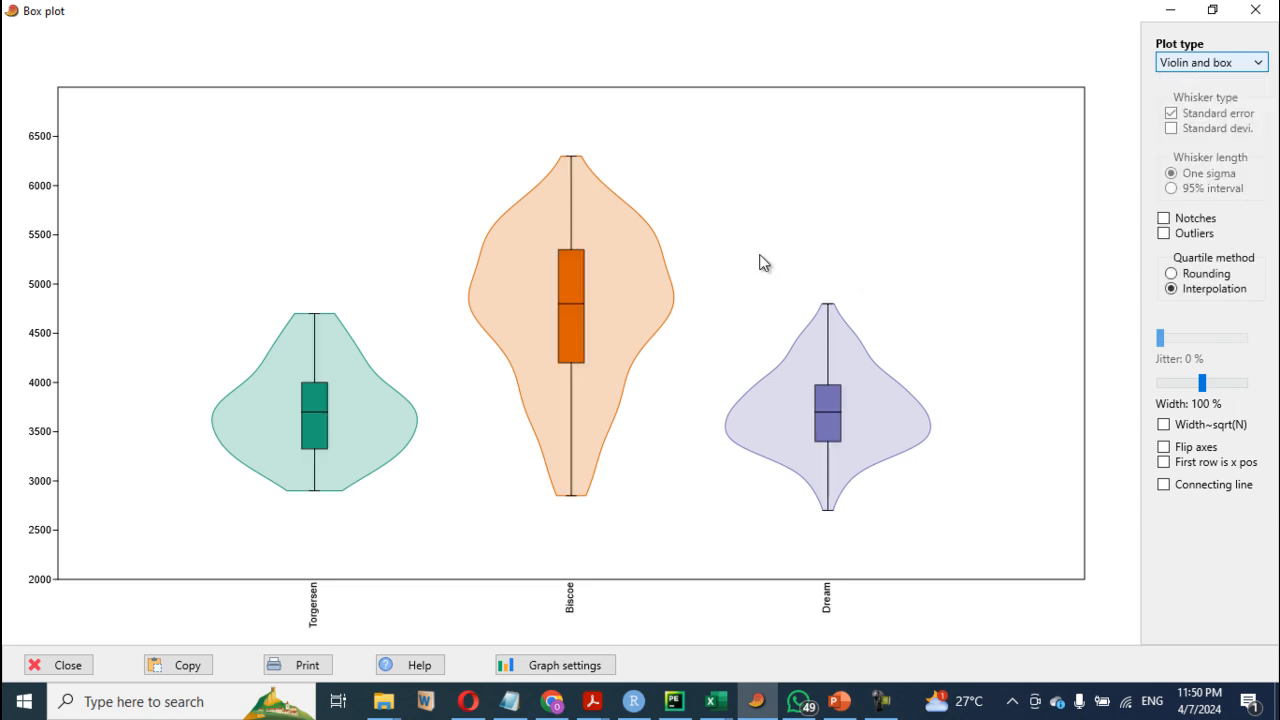
Try the Notches and Flip axes options on the violin and box plot, switching each off again.
{"action": "left_click", "coordinate": [1164, 219]}
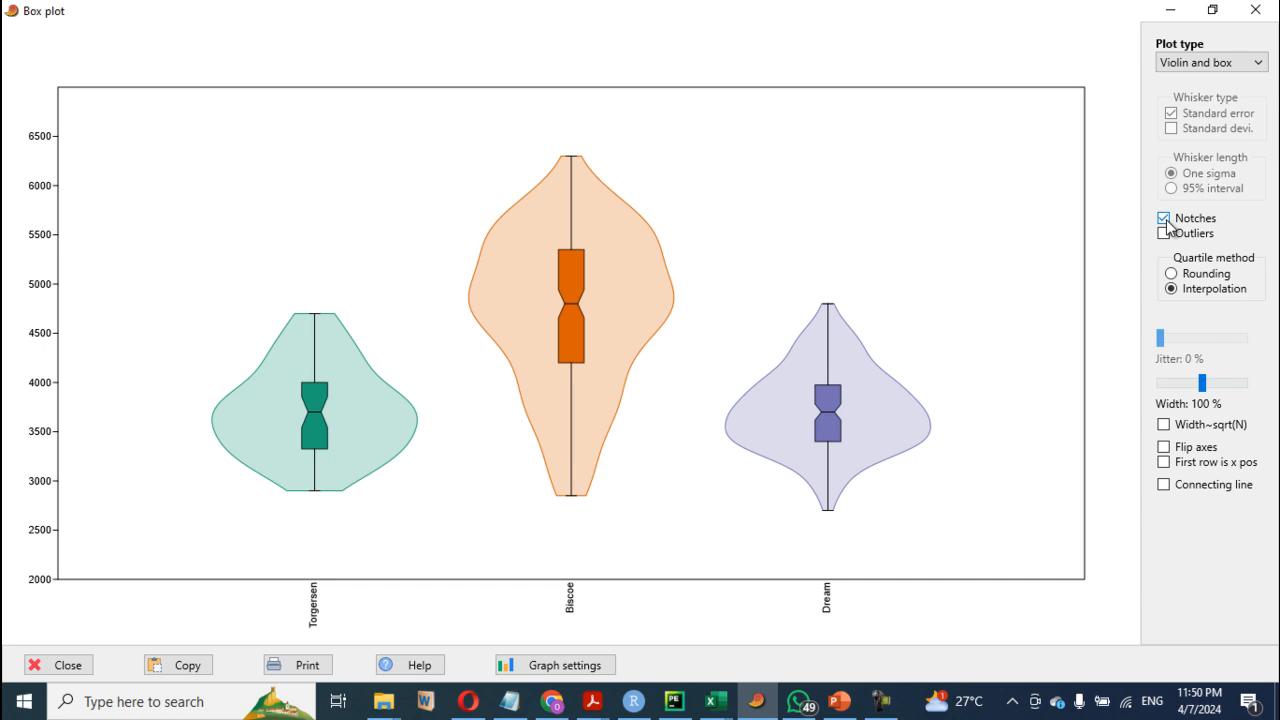
{"action": "left_click", "coordinate": [1165, 219]}
{"action": "left_click", "coordinate": [1162, 236]}
{"action": "left_click", "coordinate": [1164, 447]}
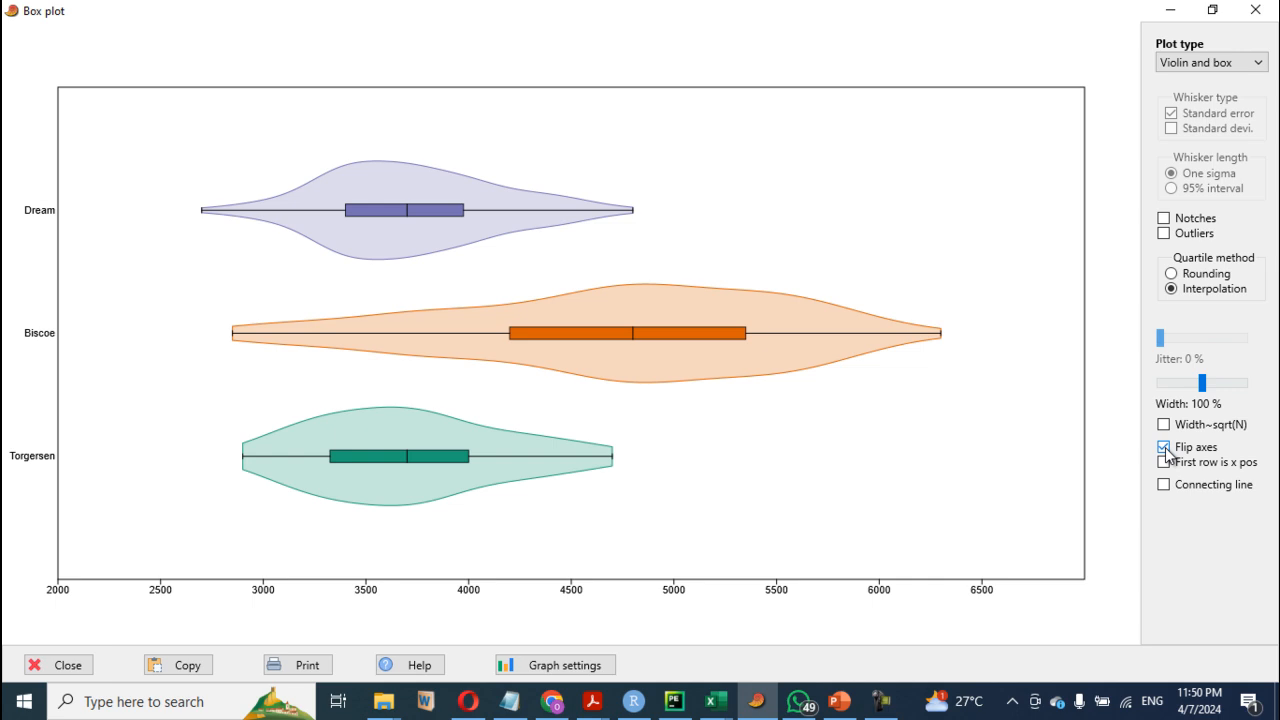
{"action": "left_click", "coordinate": [1164, 447]}
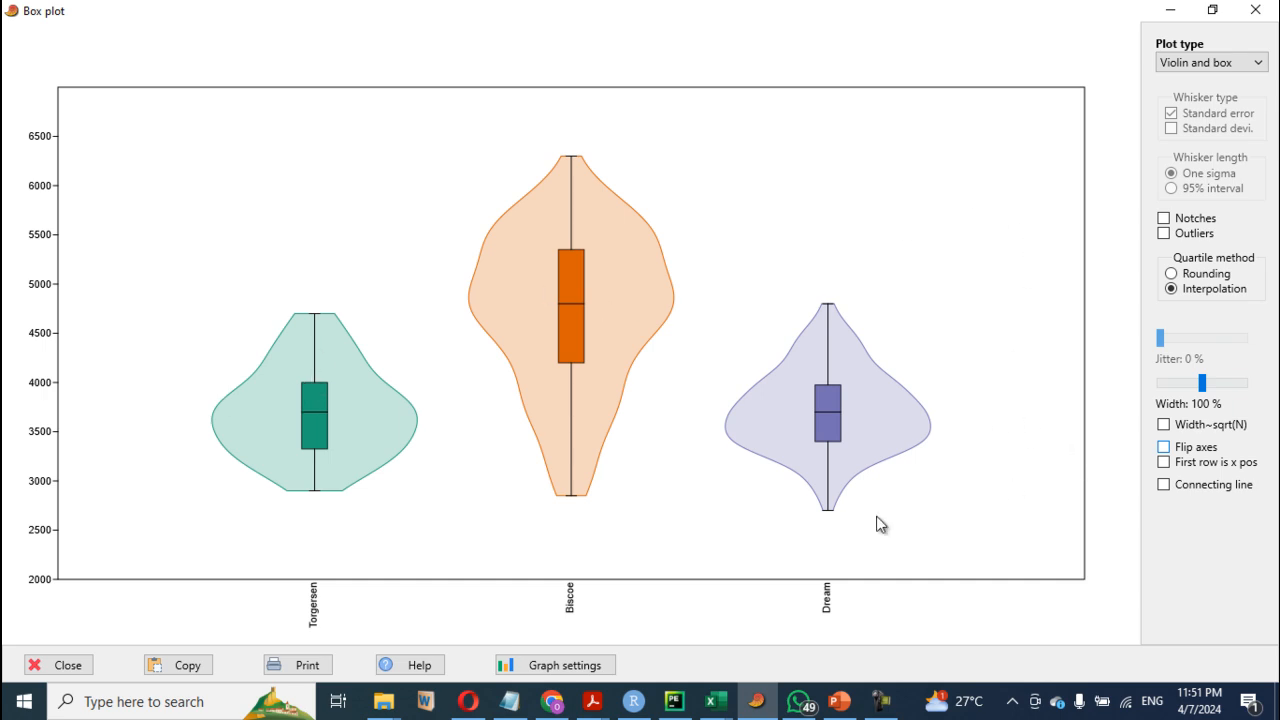
Open the graph settings beside the plot, and label the Y axis "Body Mass" and the X axis "Island".
{"action": "left_click", "coordinate": [595, 670]}
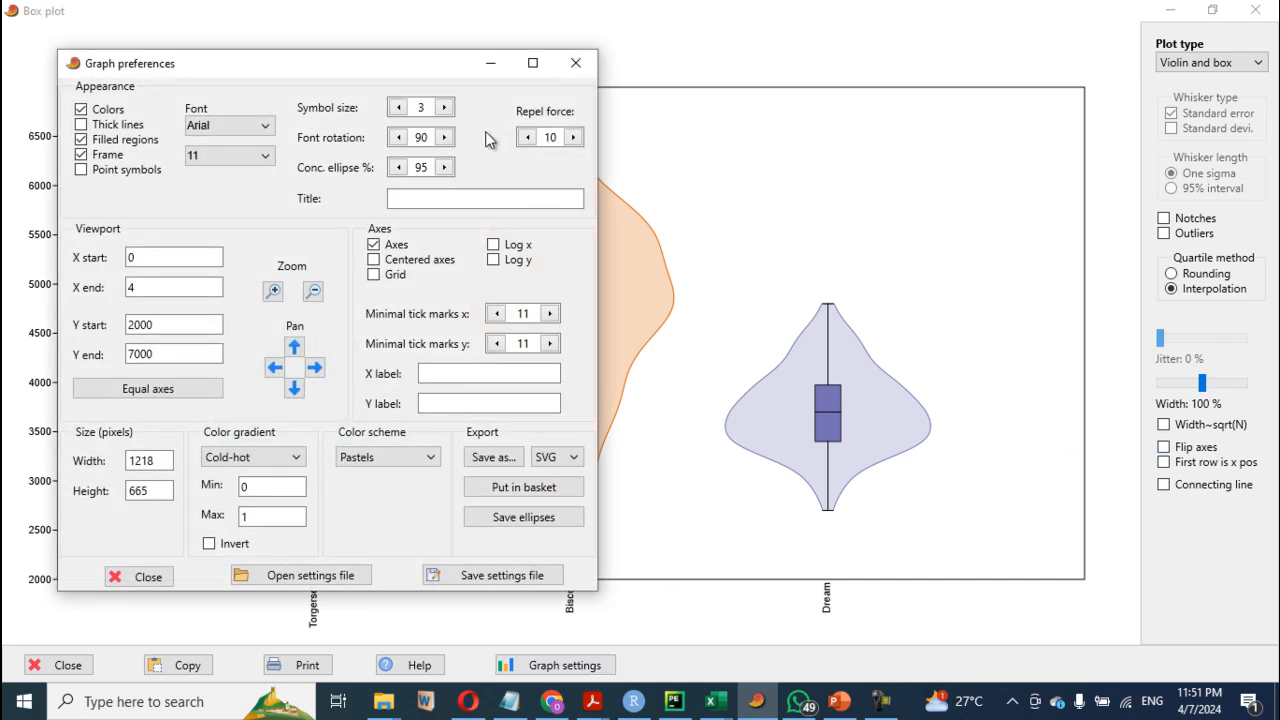
{"action": "left_click_drag", "start_coordinate": [401, 63], "coordinate": [1057, 60]}
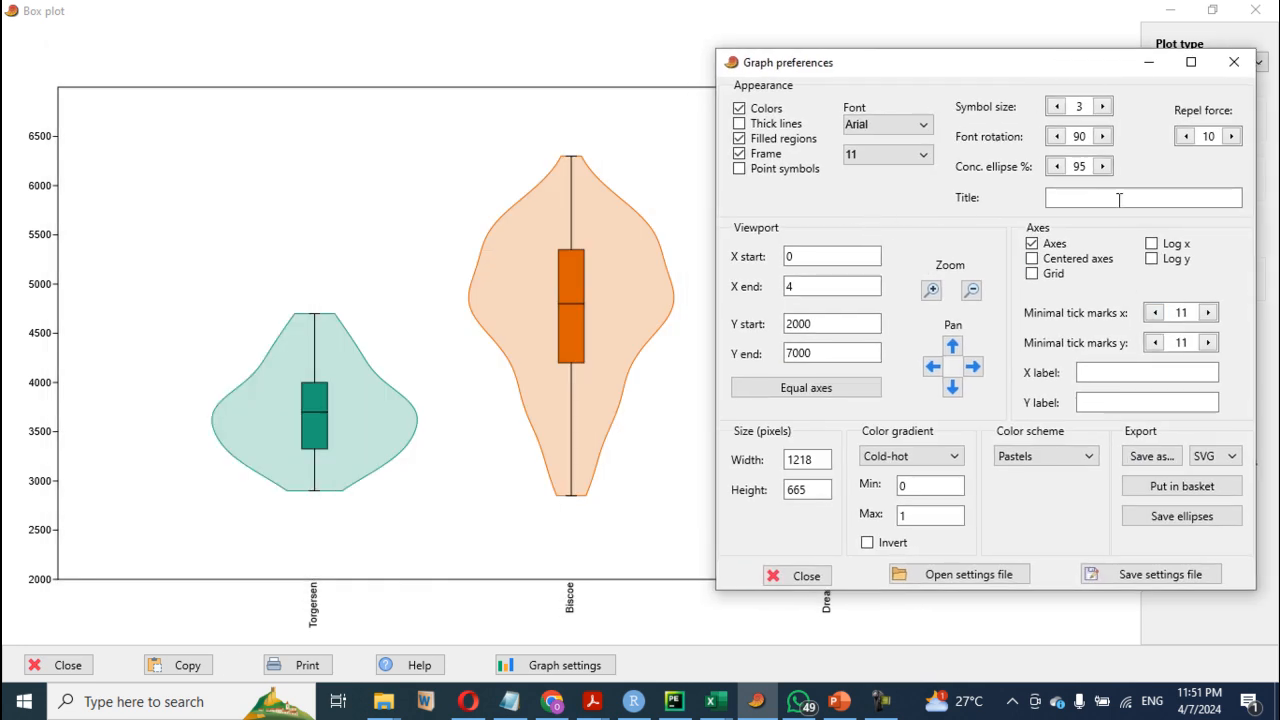
{"action": "left_click", "coordinate": [1106, 373]}
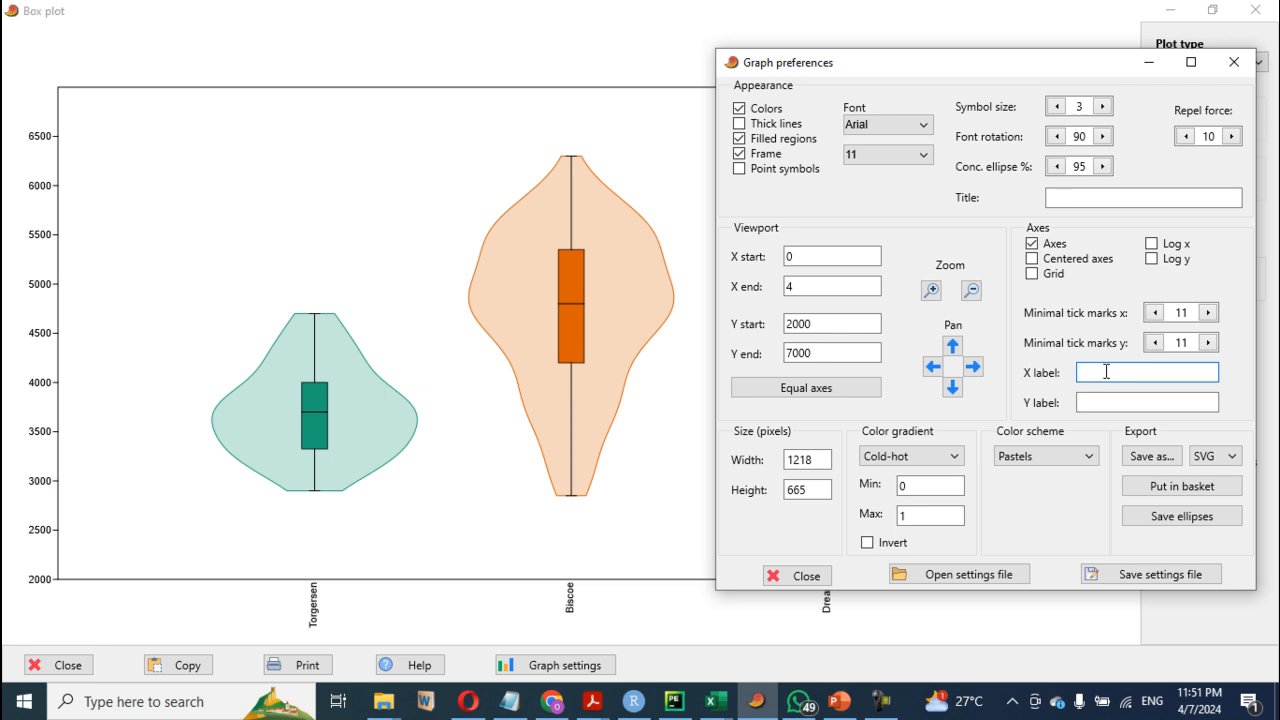
{"action": "left_click", "coordinate": [1113, 402]}
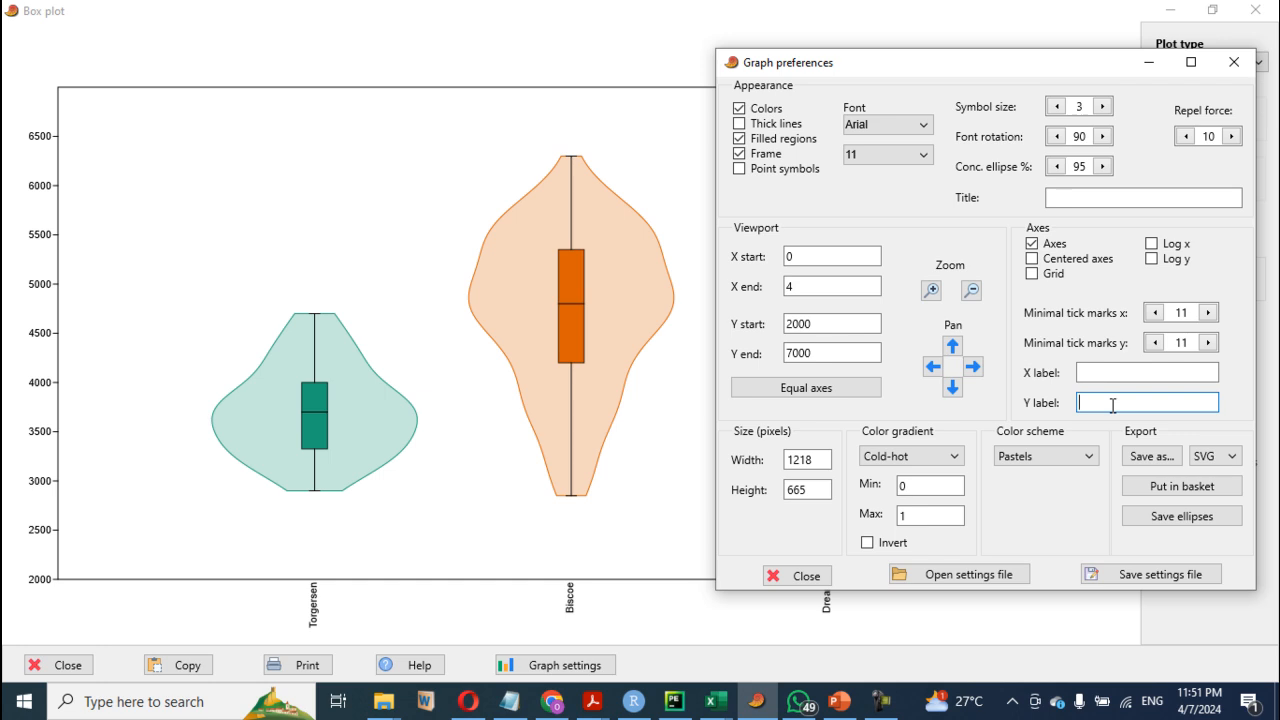
{"action": "type", "text": "Body Mass"}
{"action": "left_click", "coordinate": [1131, 373]}
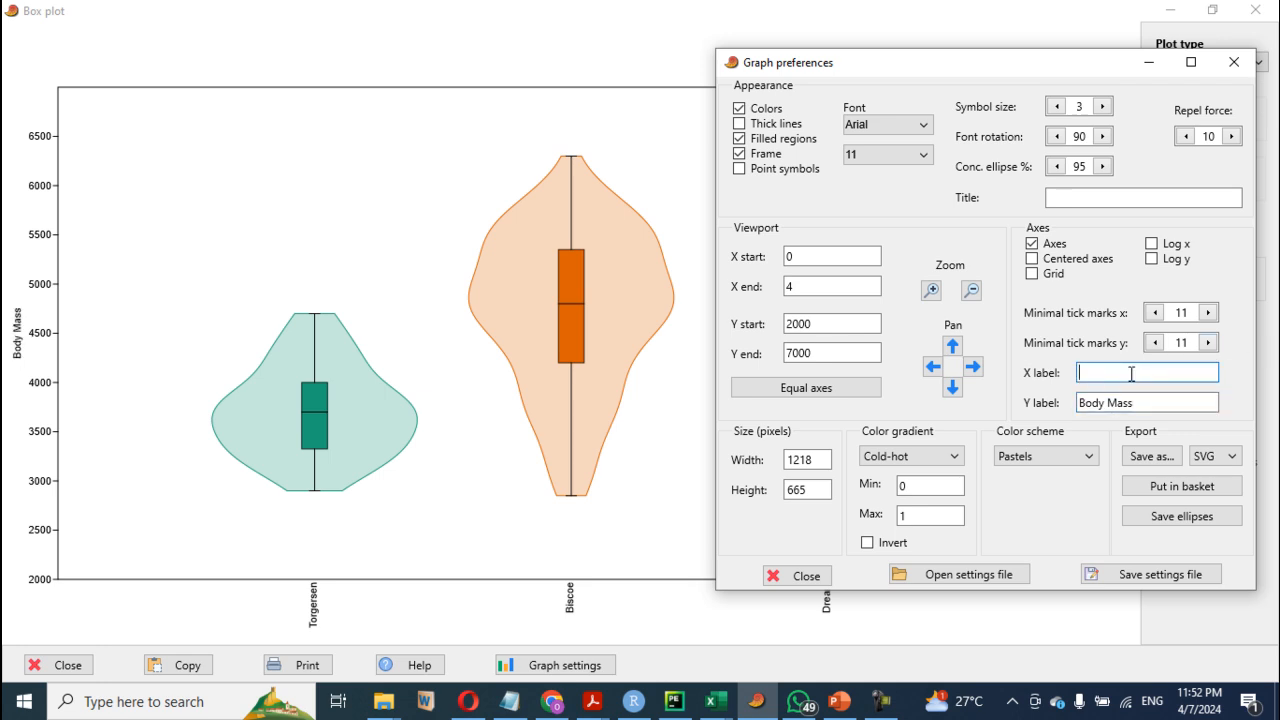
{"action": "type", "text": "Island"}
Set the font rotation of the island names to 45.
{"action": "left_click", "coordinate": [1081, 141]}
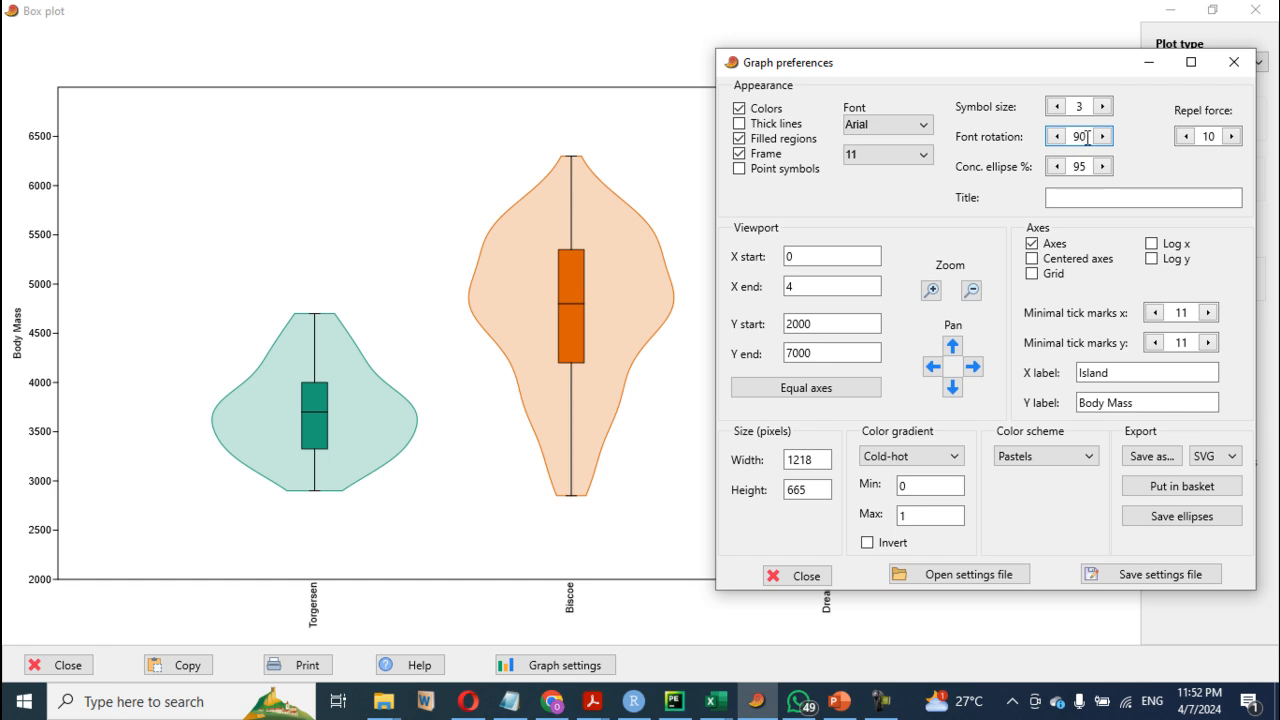
{"action": "double_click", "coordinate": [1078, 137]}
{"action": "type", "text": "45"}
{"action": "left_click", "coordinate": [1072, 106]}
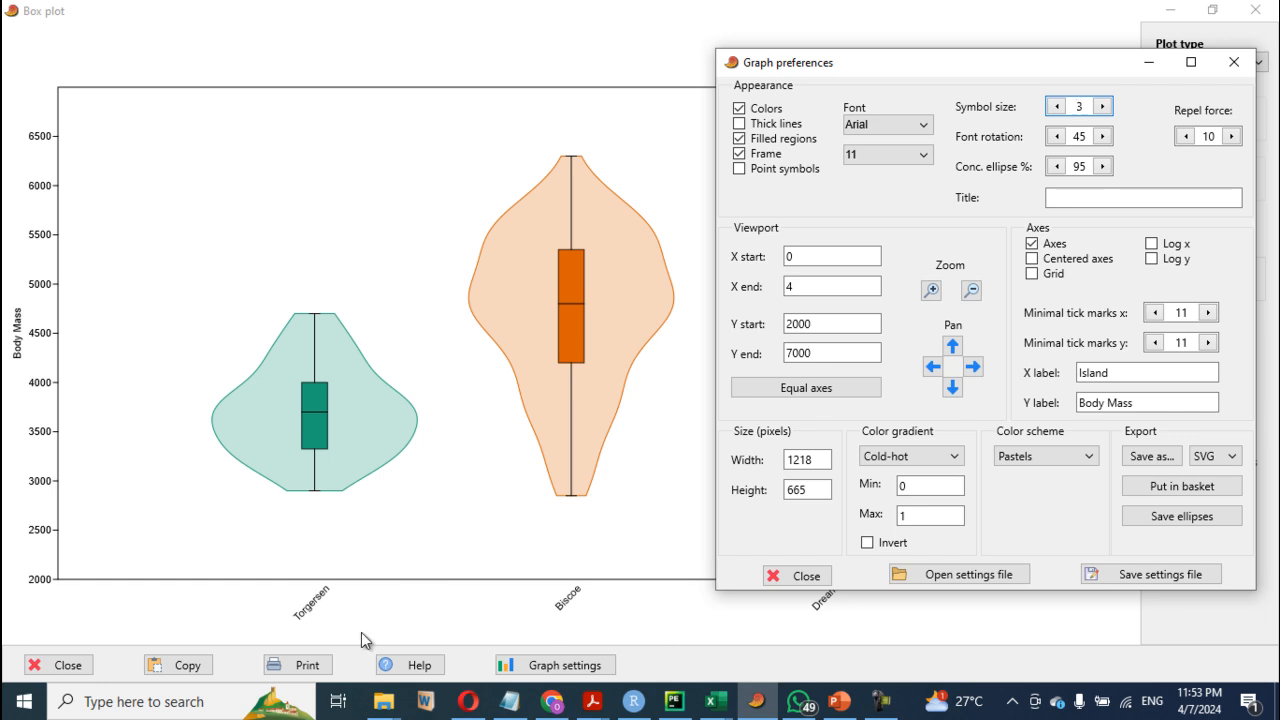
Set the font rotation to 0 so the island names run horizontally.
{"action": "left_click", "coordinate": [1086, 140]}
{"action": "left_click_drag", "start_coordinate": [1086, 139], "coordinate": [1070, 138]}
{"action": "type", "text": "0"}
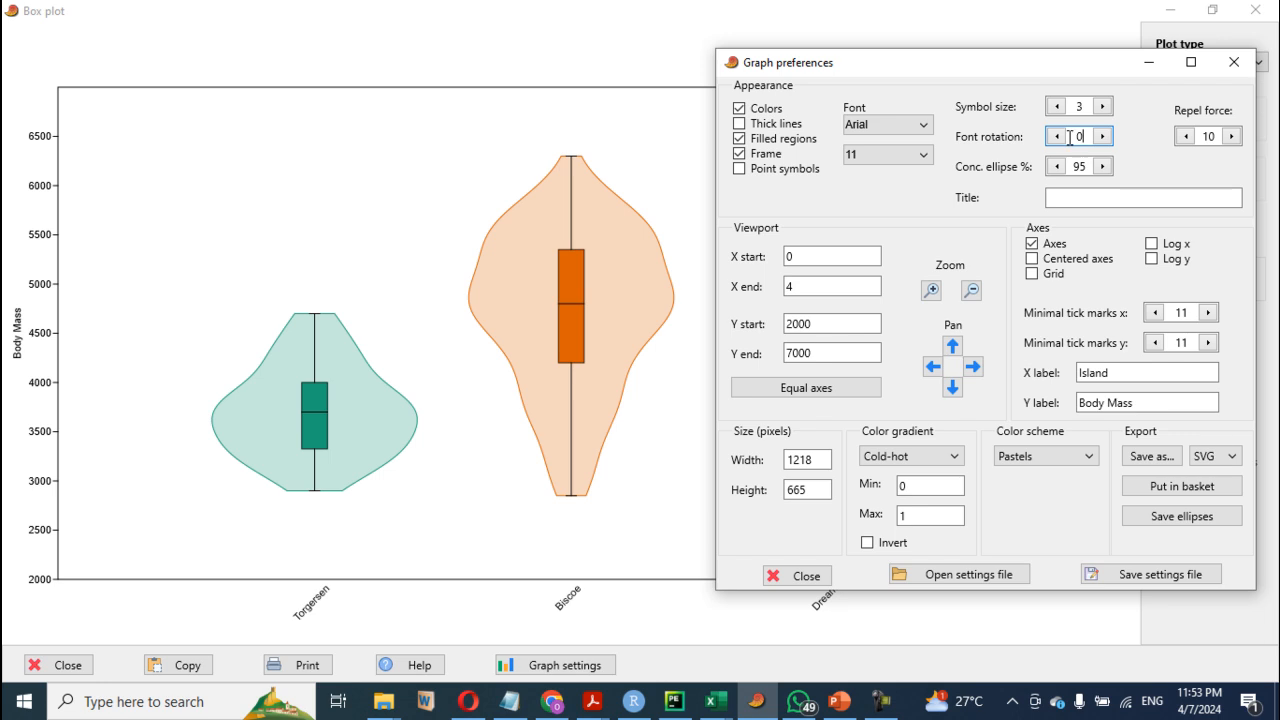
{"action": "left_click", "coordinate": [1082, 106]}
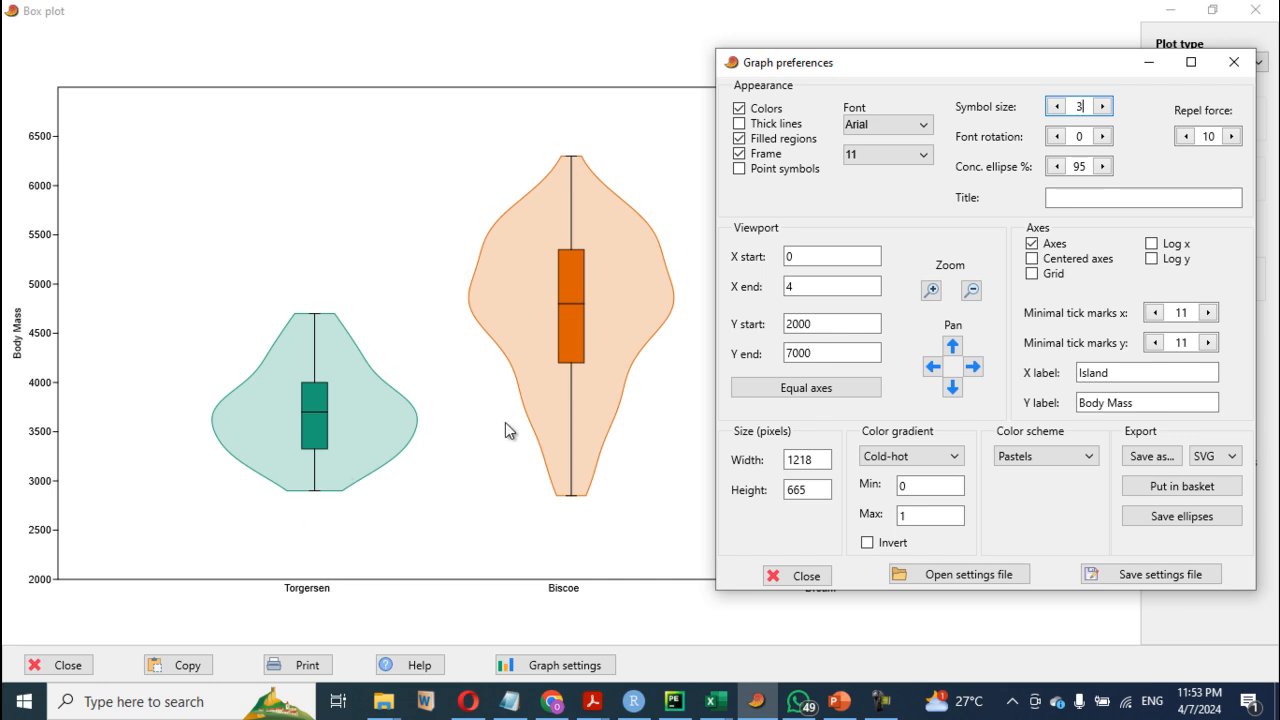
Set the graph's font size to 12 and its symbol size to 4.
{"action": "left_click", "coordinate": [931, 155]}
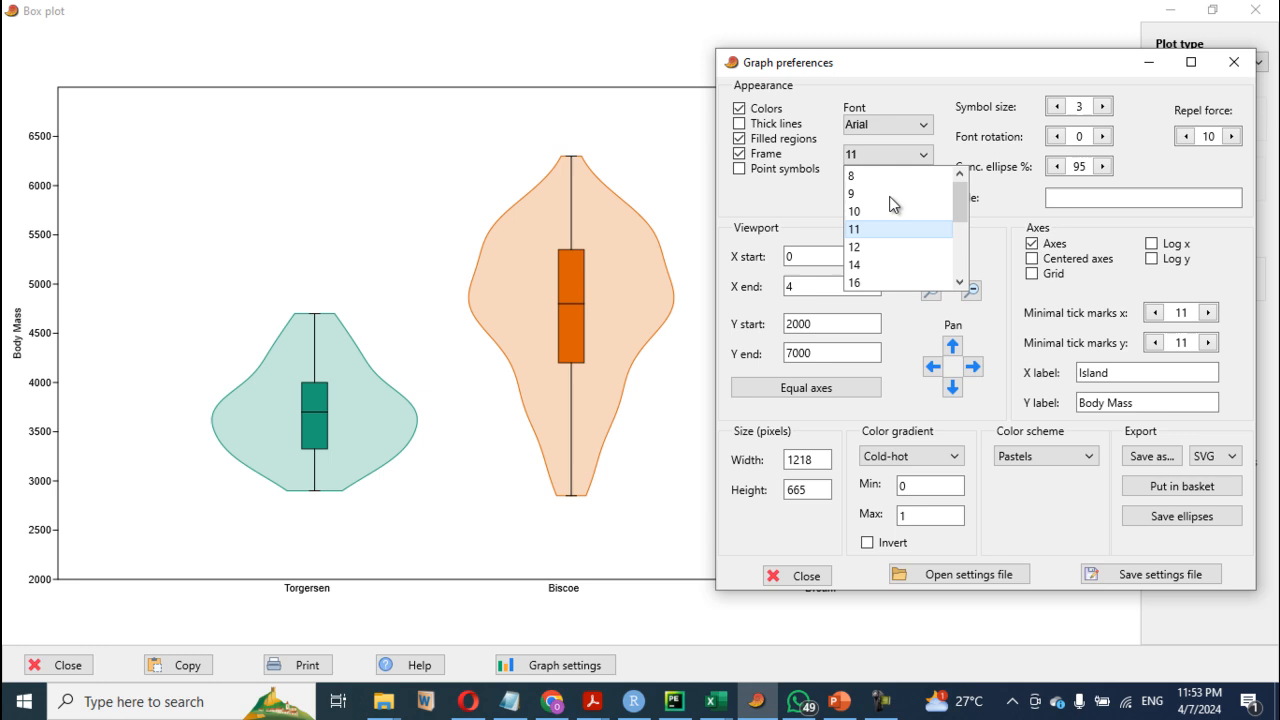
{"action": "left_click", "coordinate": [867, 247]}
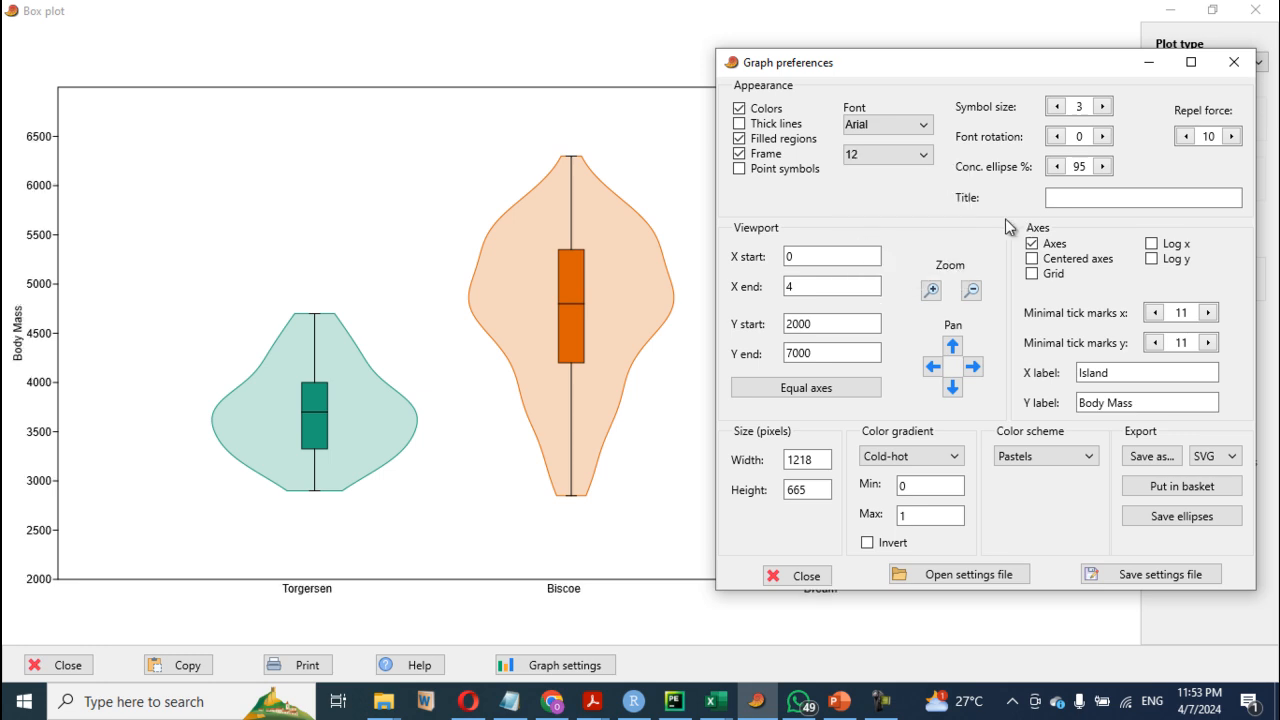
{"action": "left_click", "coordinate": [1104, 107]}
Try the Blue-yellow and Primaries color schemes on the plot.
{"action": "left_click", "coordinate": [1010, 460]}
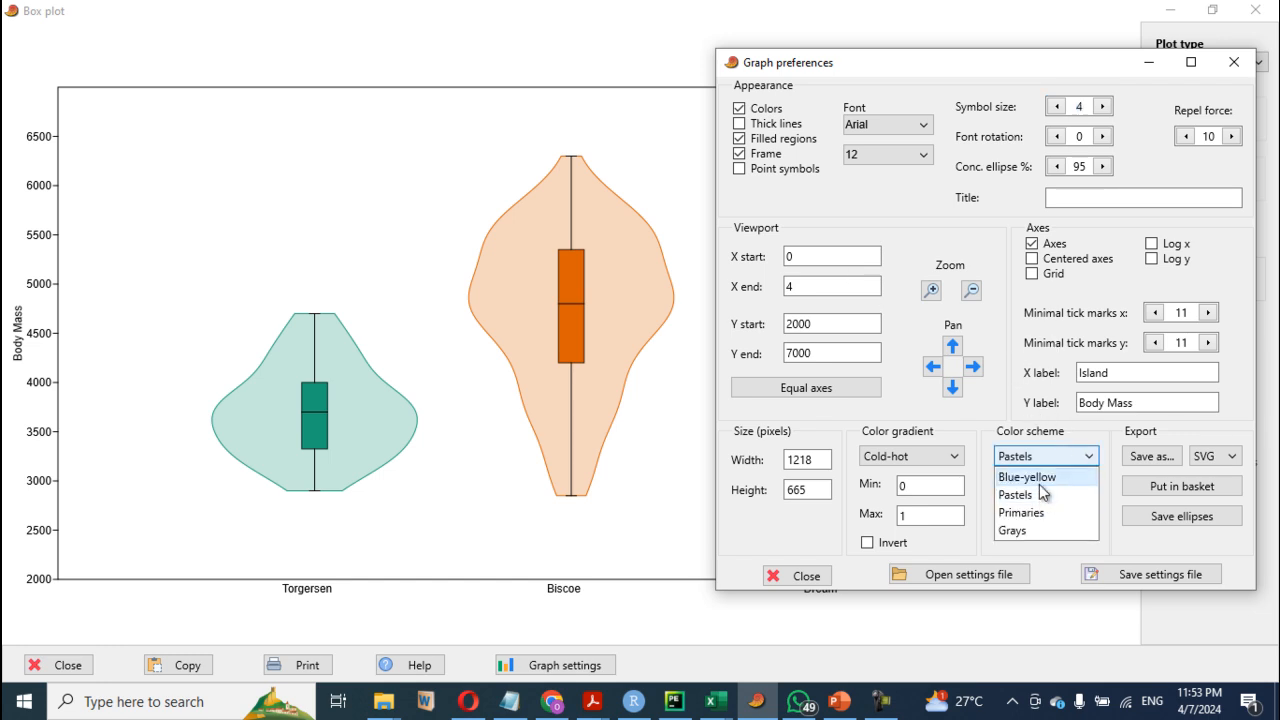
{"action": "left_click", "coordinate": [1039, 480]}
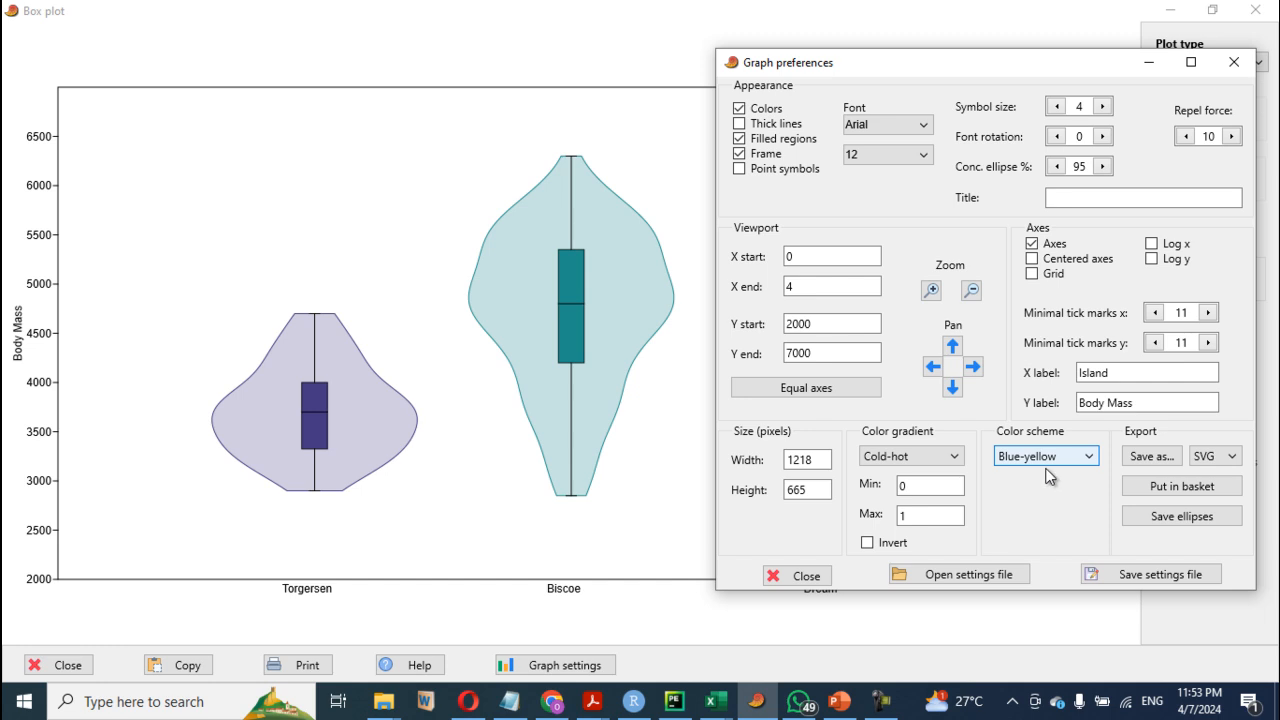
{"action": "left_click", "coordinate": [1048, 458]}
{"action": "left_click", "coordinate": [1049, 505]}
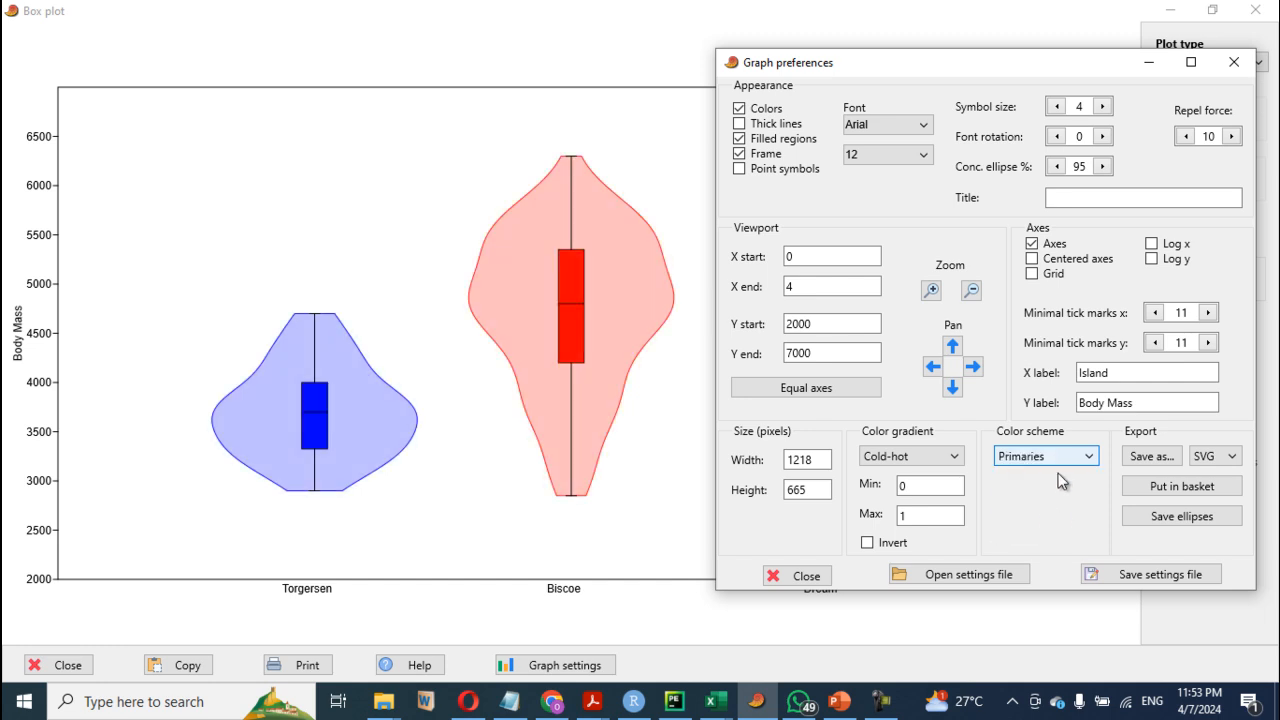
Move the graph preferences dialog aside to uncover the Dream violin and set the color scheme to Blue-yellow.
{"action": "left_click_drag", "start_coordinate": [1045, 66], "coordinate": [1191, 49]}
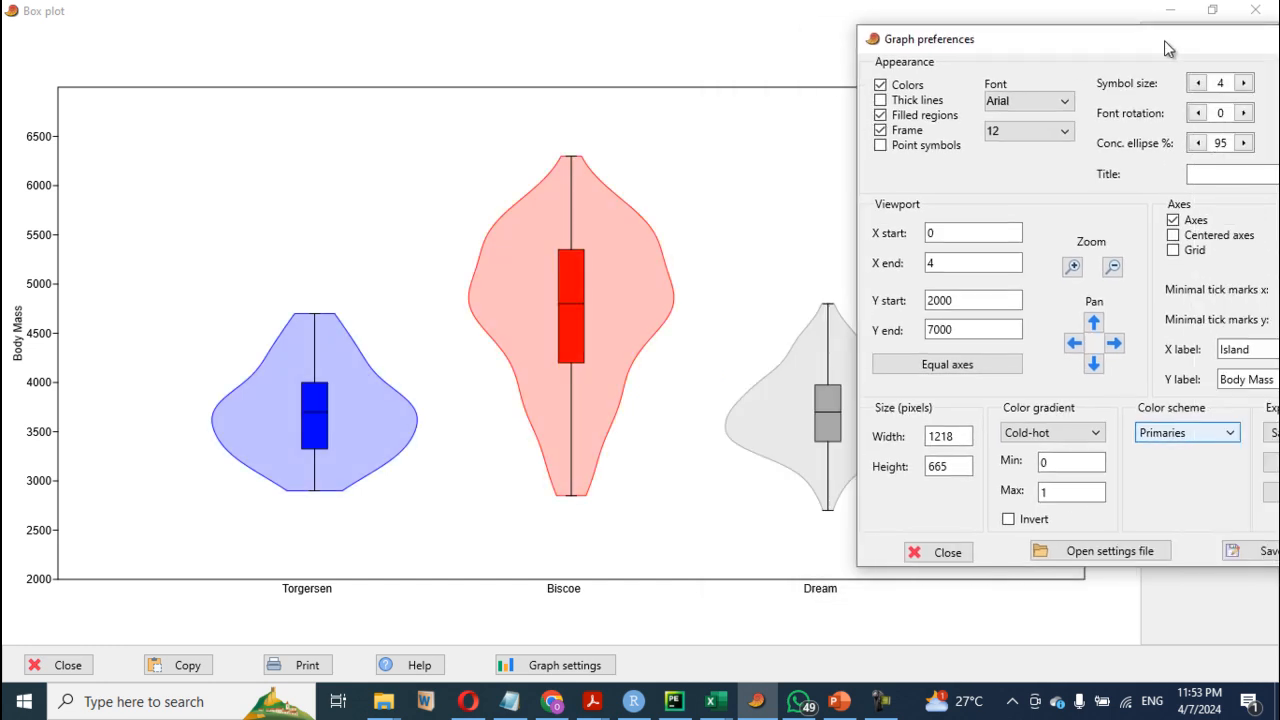
{"action": "left_click", "coordinate": [1170, 440]}
{"action": "left_click", "coordinate": [1166, 449]}
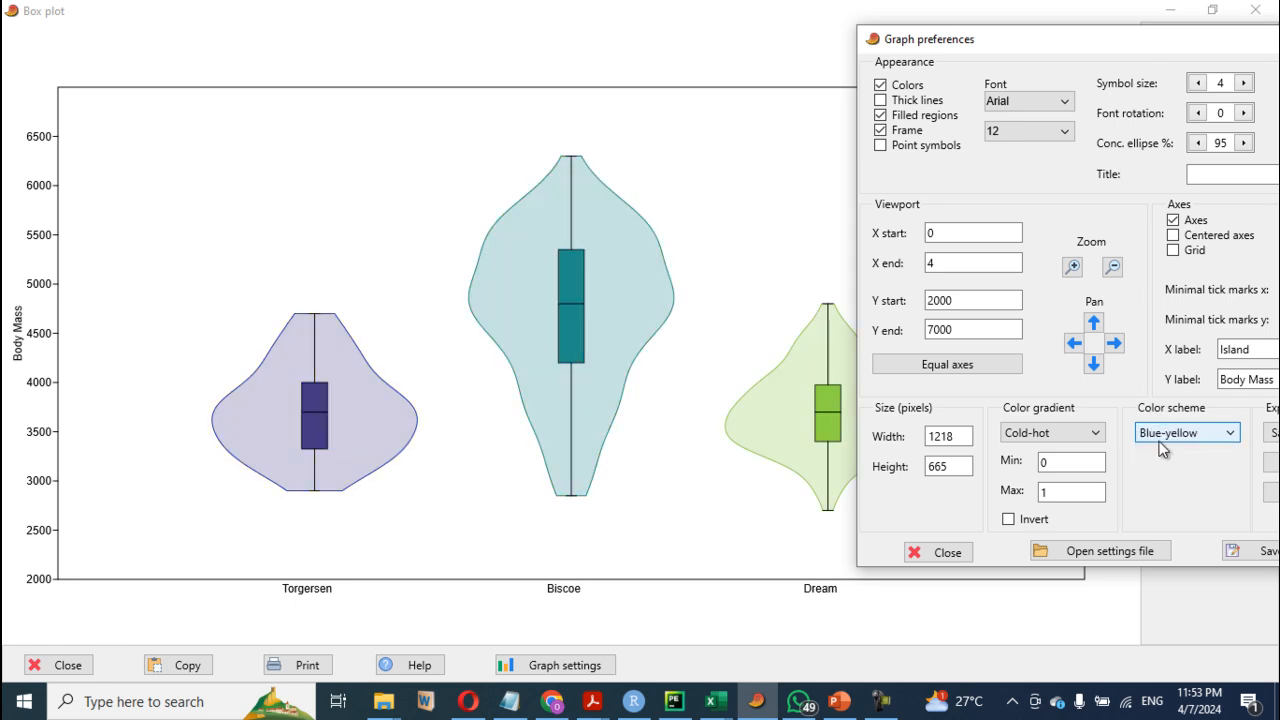
Set the plot's color scheme to Pastels and move the graph preferences dialog so that all its settings are in view.
{"action": "left_click", "coordinate": [1165, 443]}
{"action": "left_click", "coordinate": [1163, 476]}
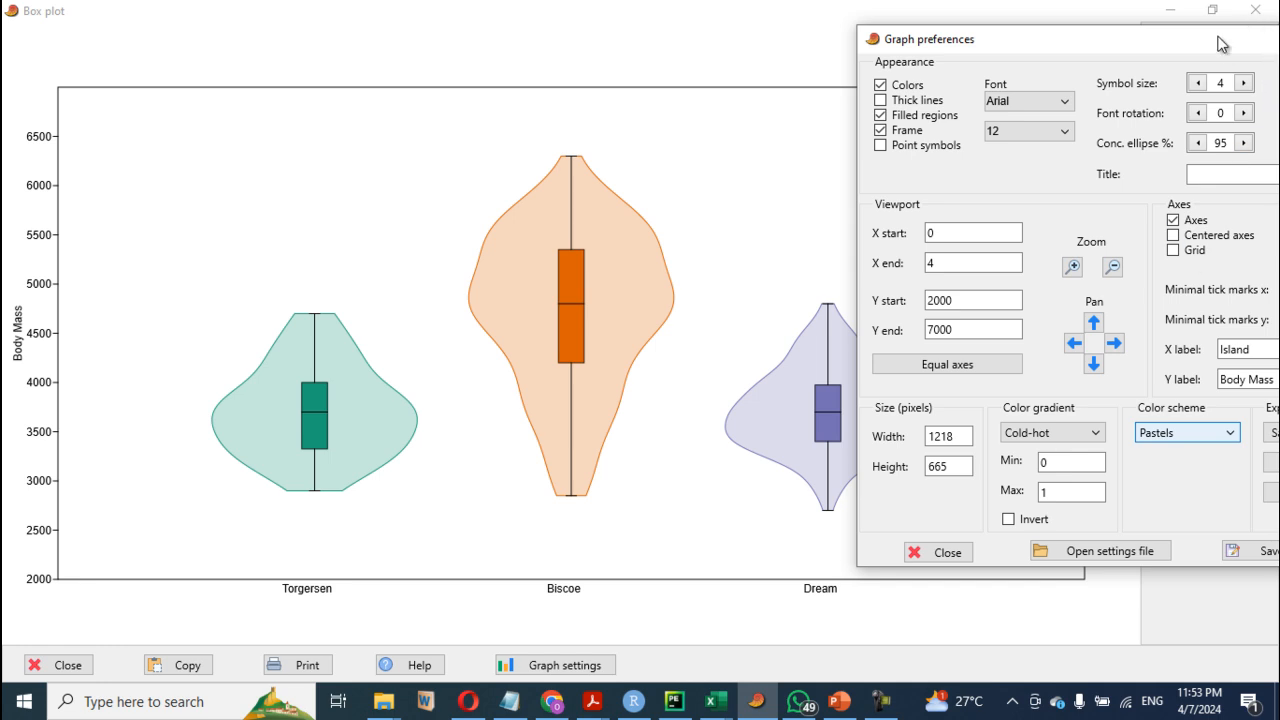
{"action": "left_click_drag", "start_coordinate": [1220, 42], "coordinate": [982, 41]}
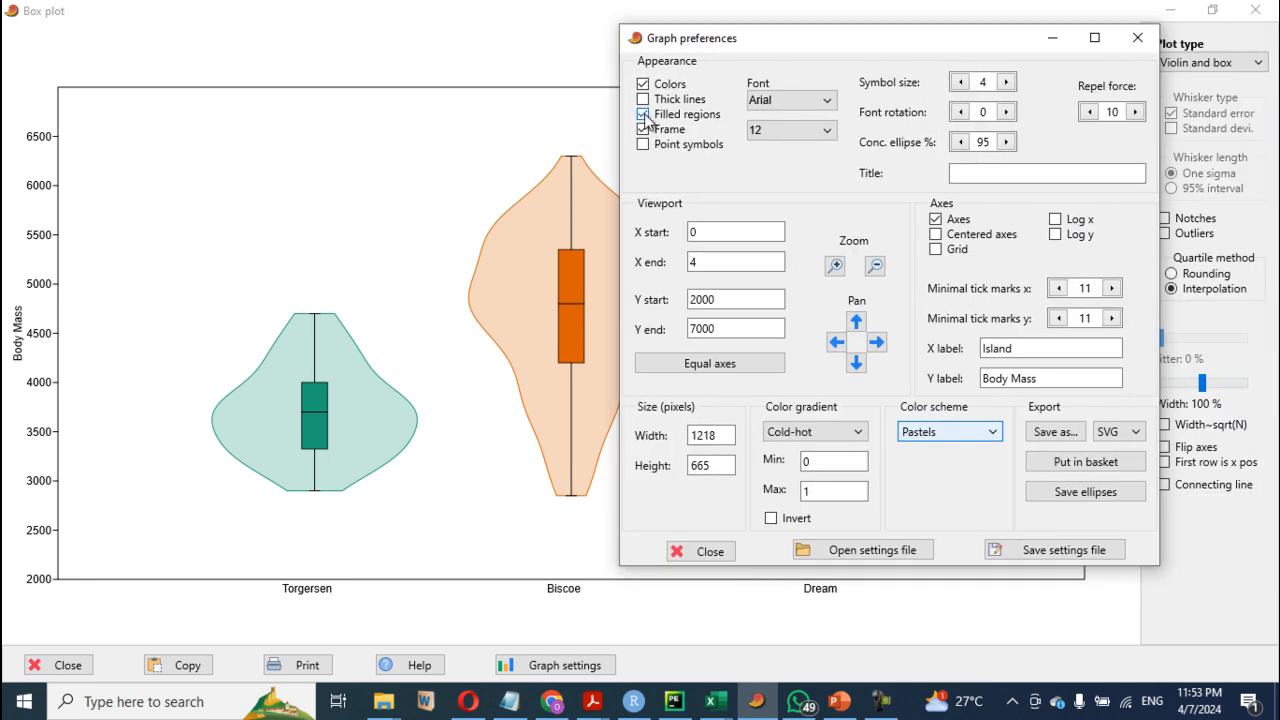
Turn on the plot's grid, close the graph preferences, and narrow the violins to a width of about 51 %.
{"action": "left_click", "coordinate": [936, 250]}
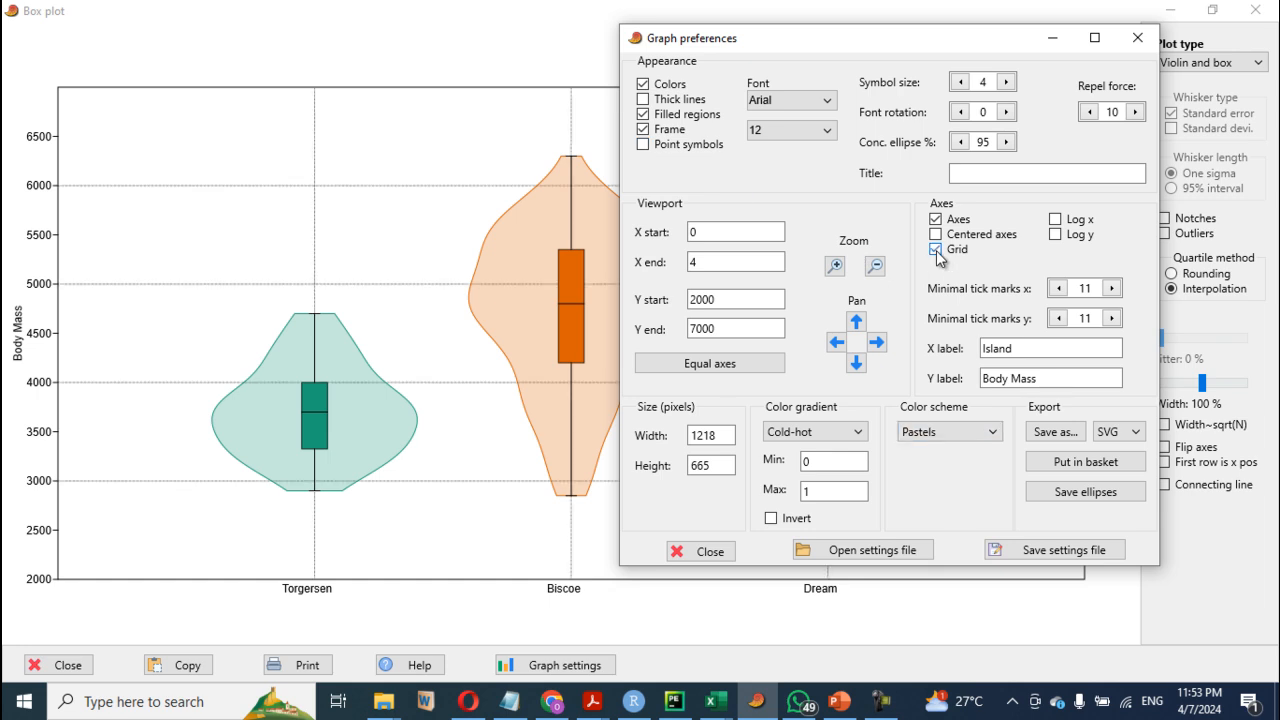
{"action": "left_click", "coordinate": [1138, 39]}
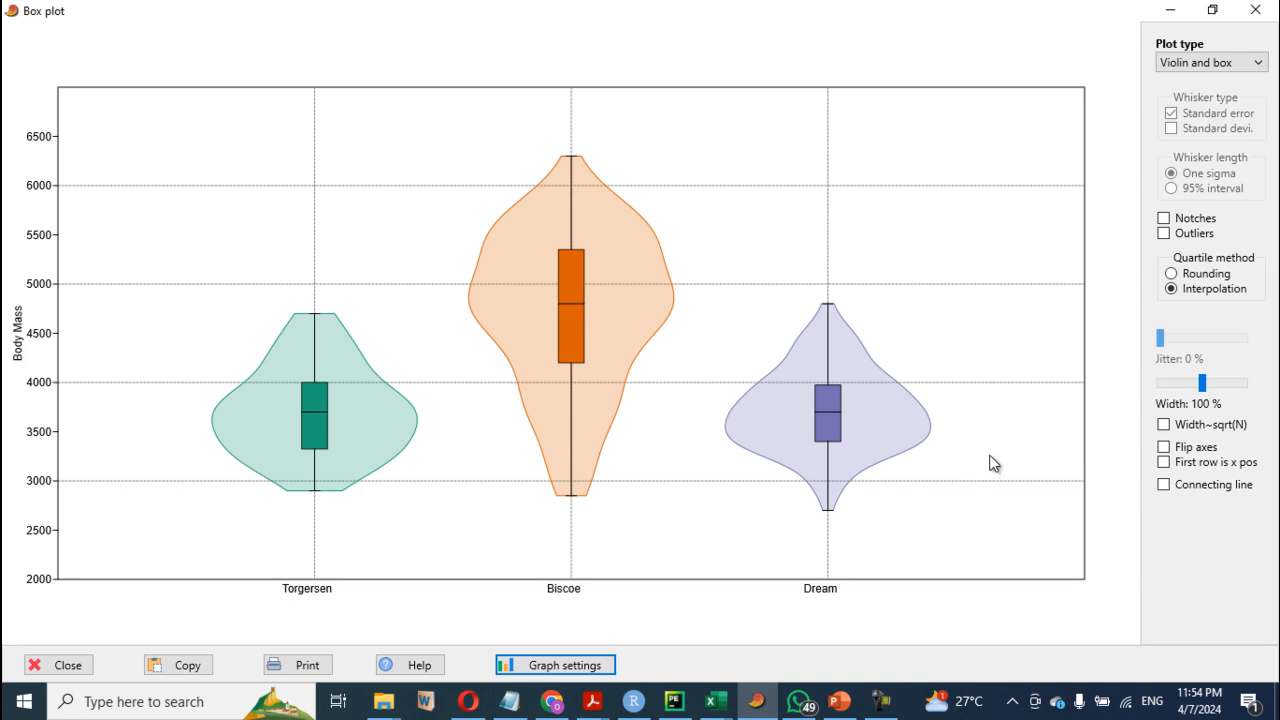
{"action": "left_click_drag", "start_coordinate": [1200, 389], "coordinate": [1181, 385]}
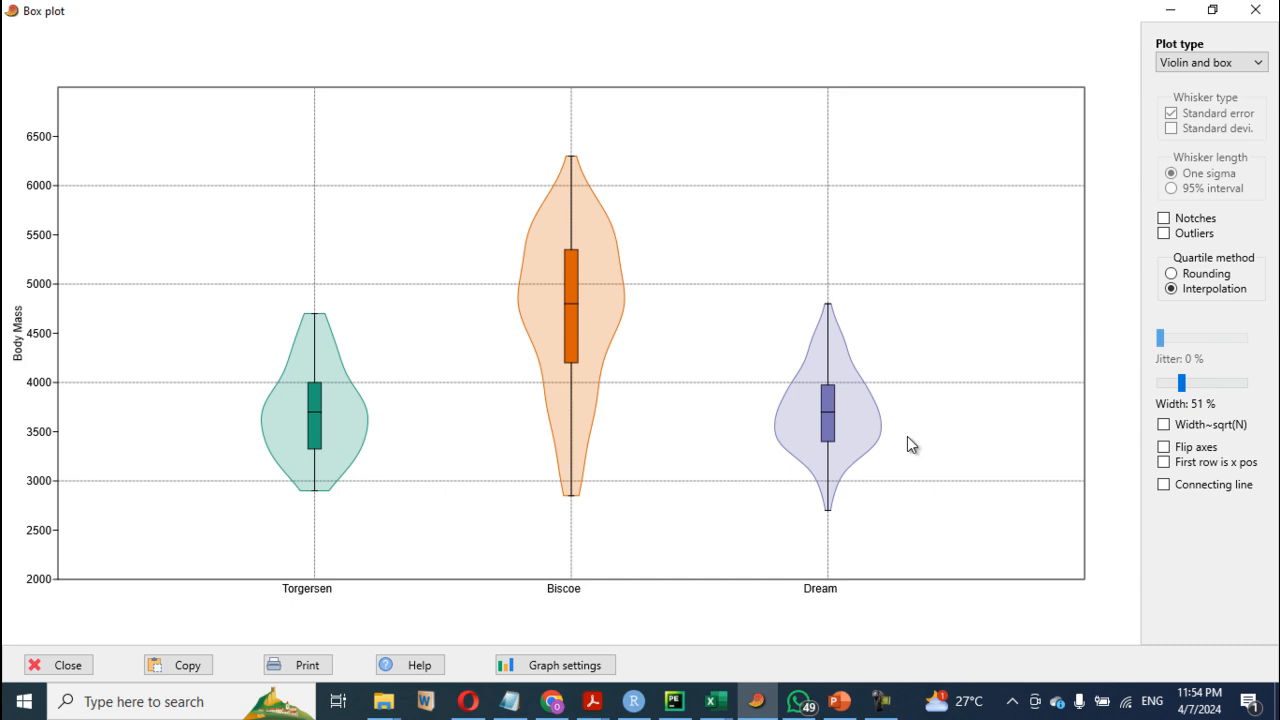
Export the plot as a PNG file named violin in the DATA folder and close the graph preferences.
{"action": "left_click", "coordinate": [569, 666]}
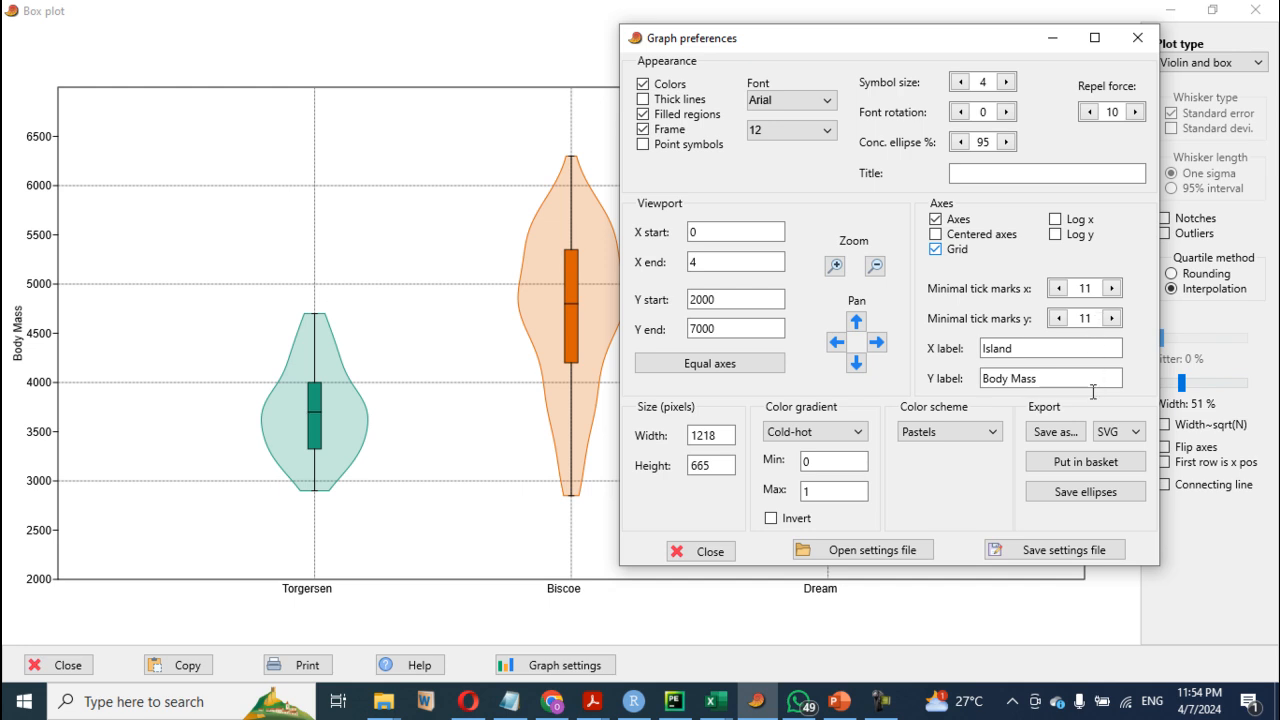
{"action": "left_click", "coordinate": [1130, 440]}
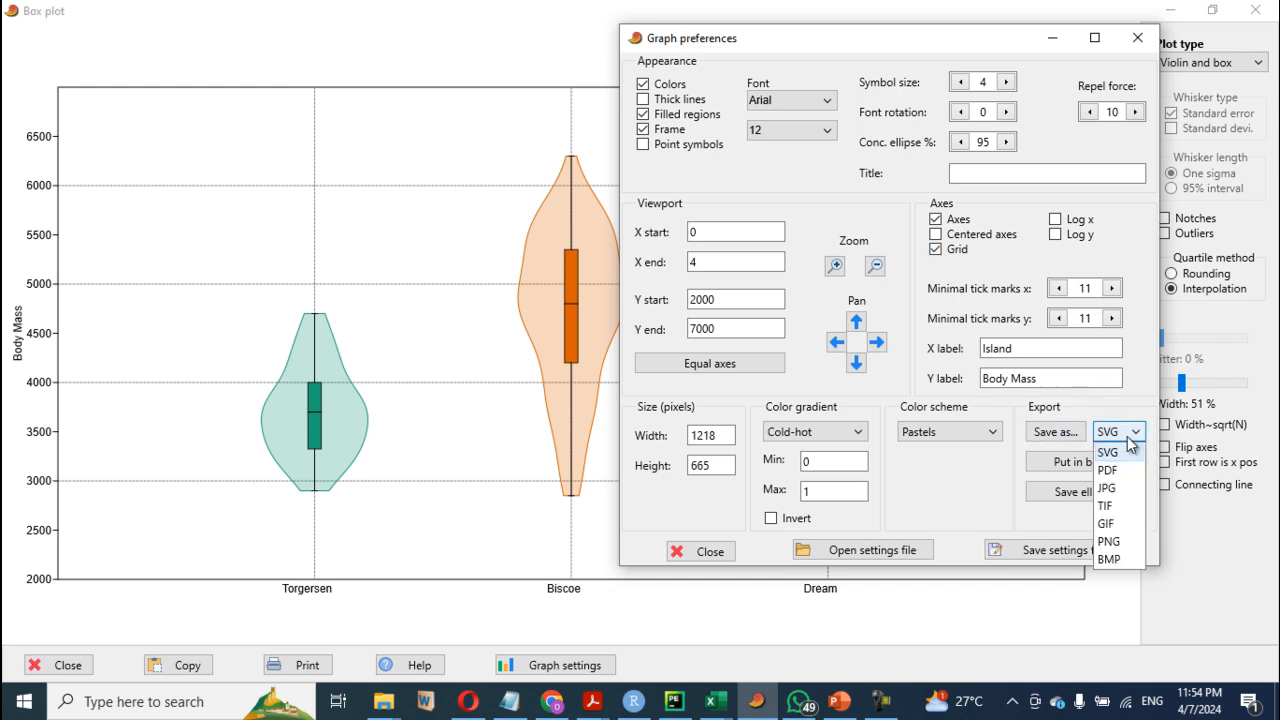
{"action": "left_click", "coordinate": [1124, 544]}
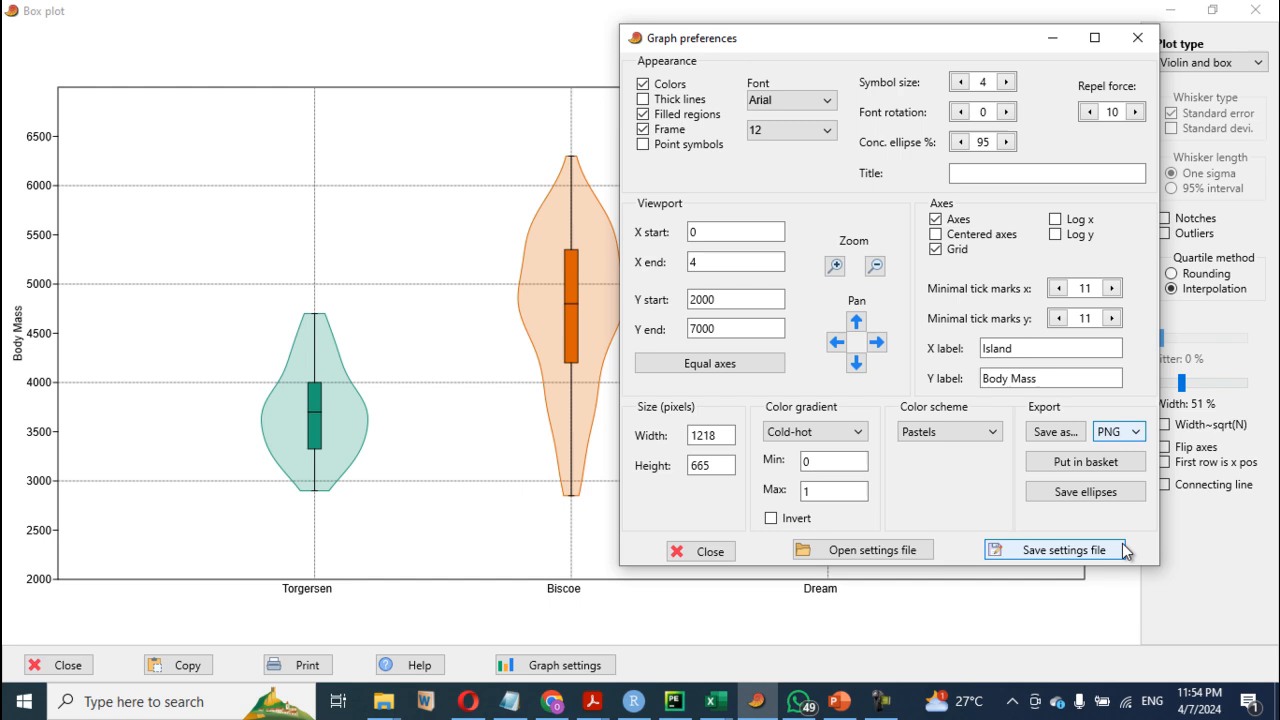
{"action": "left_click", "coordinate": [1065, 431]}
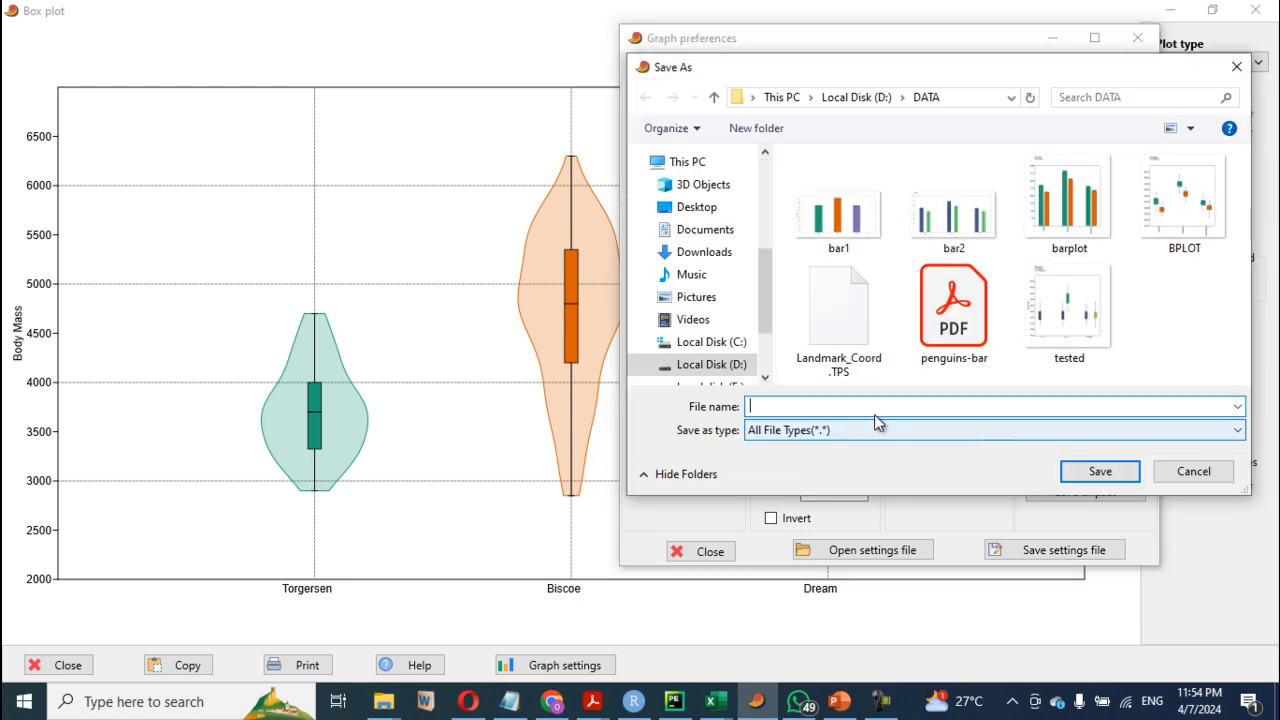
{"action": "type", "text": "violo"}
{"action": "key", "text": "BackSpace"}
{"action": "type", "text": "in"}
{"action": "left_click", "coordinate": [1100, 471]}
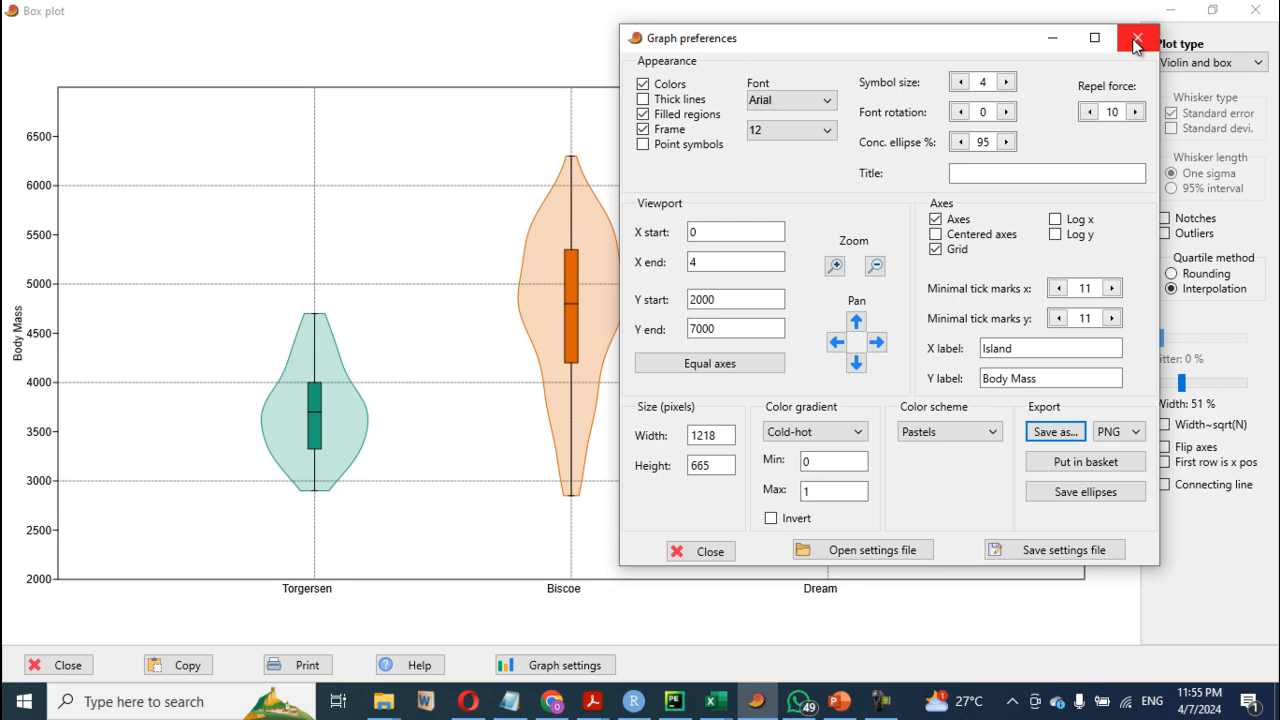
{"action": "left_click", "coordinate": [1137, 42]}
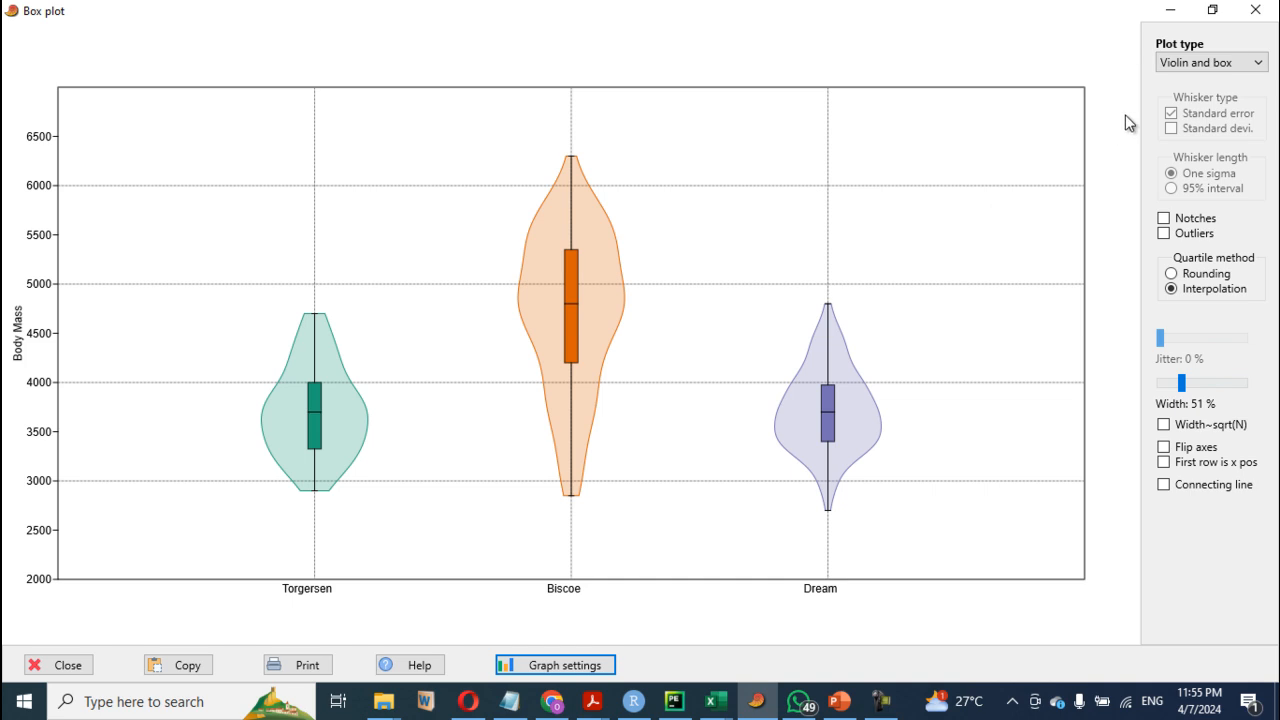
Close the island plot and change the column selection to body_mass_g, species and sex, leaving out island.
{"action": "left_click", "coordinate": [1262, 12]}
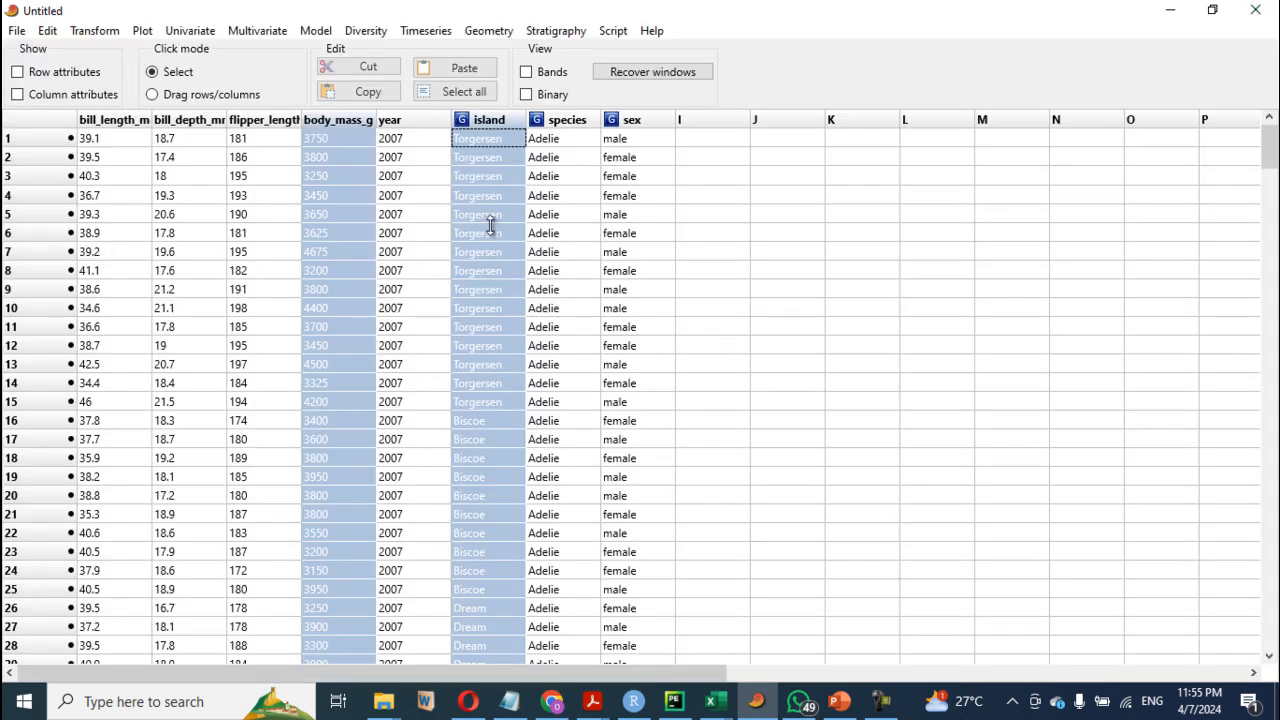
{"action": "left_click", "coordinate": [496, 121], "text": "ctrl"}
{"action": "left_click", "coordinate": [565, 124], "text": "ctrl"}
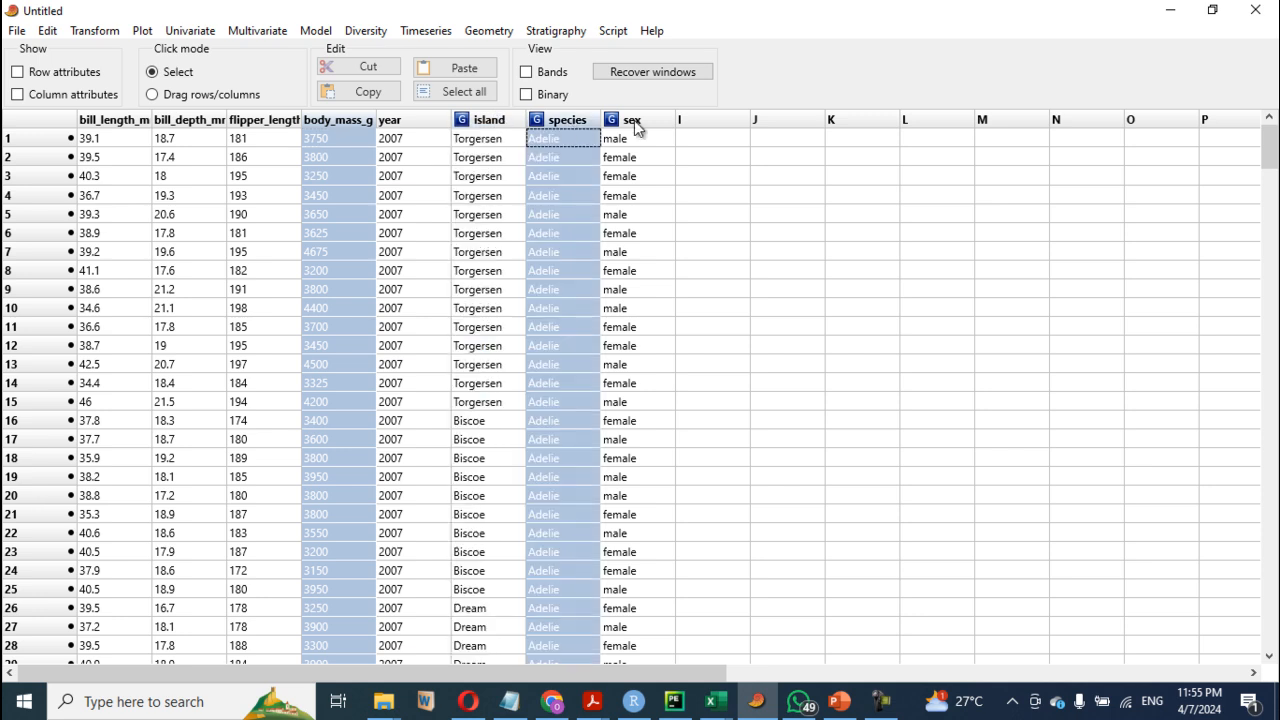
{"action": "left_click", "coordinate": [640, 124], "text": "ctrl"}
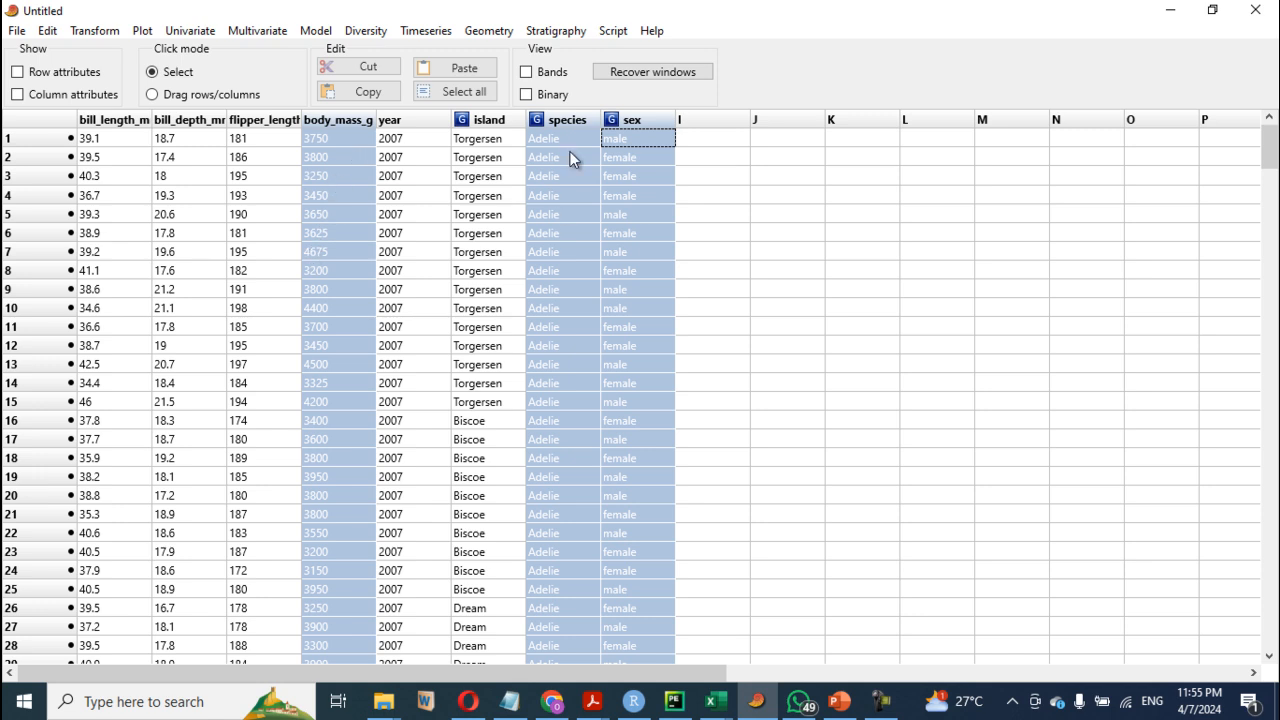
Create a Barchart/Boxplot from the selected columns with the plot type Violin and box.
{"action": "left_click", "coordinate": [140, 33]}
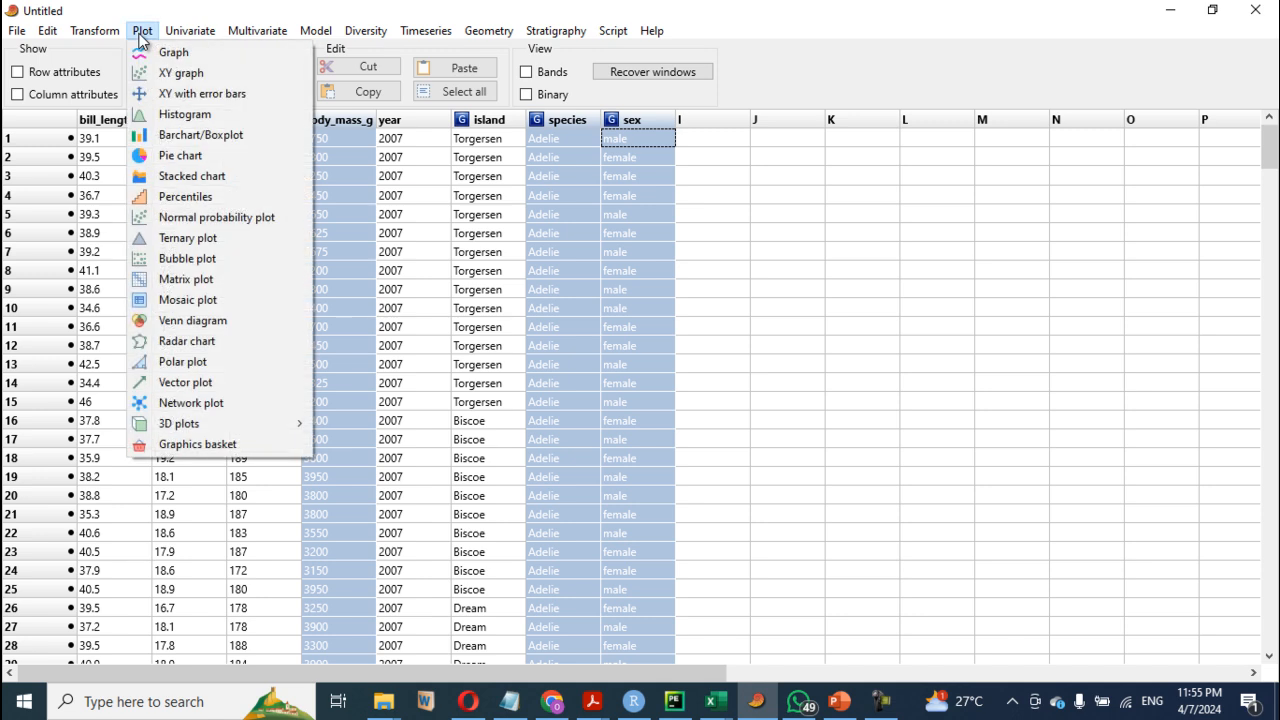
{"action": "left_click", "coordinate": [172, 139]}
{"action": "left_click", "coordinate": [691, 167]}
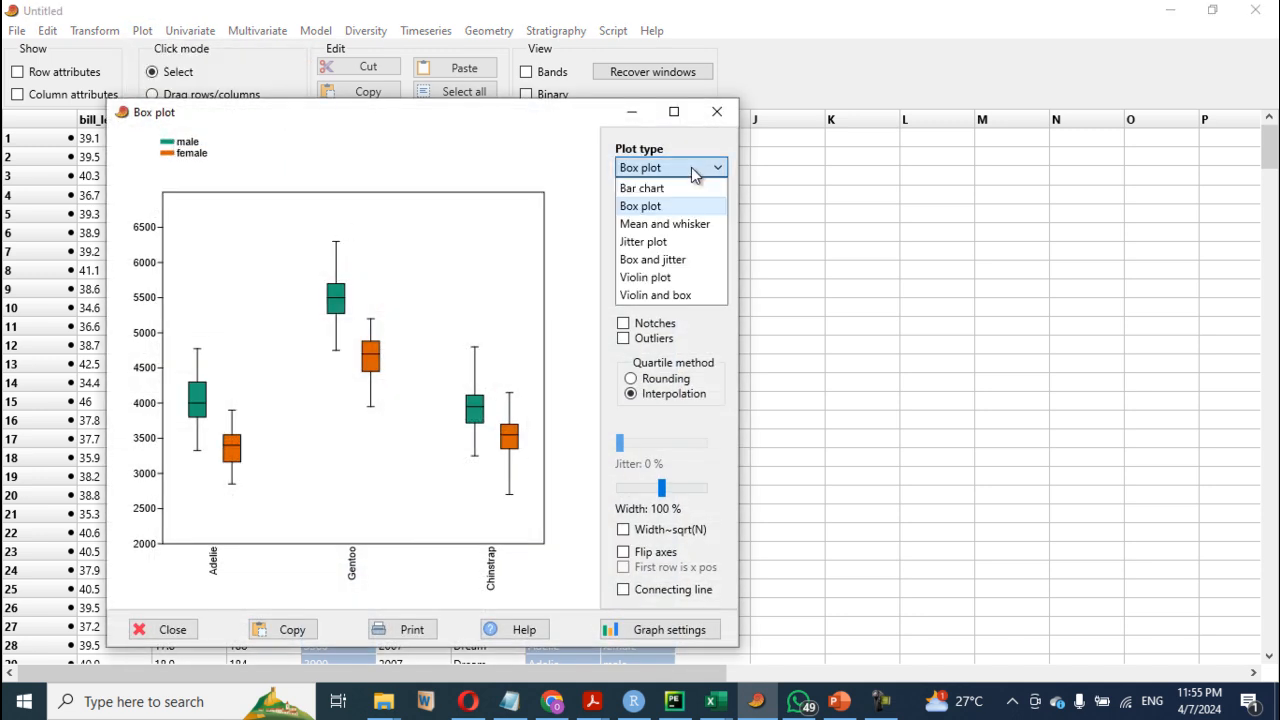
{"action": "left_click", "coordinate": [685, 295]}
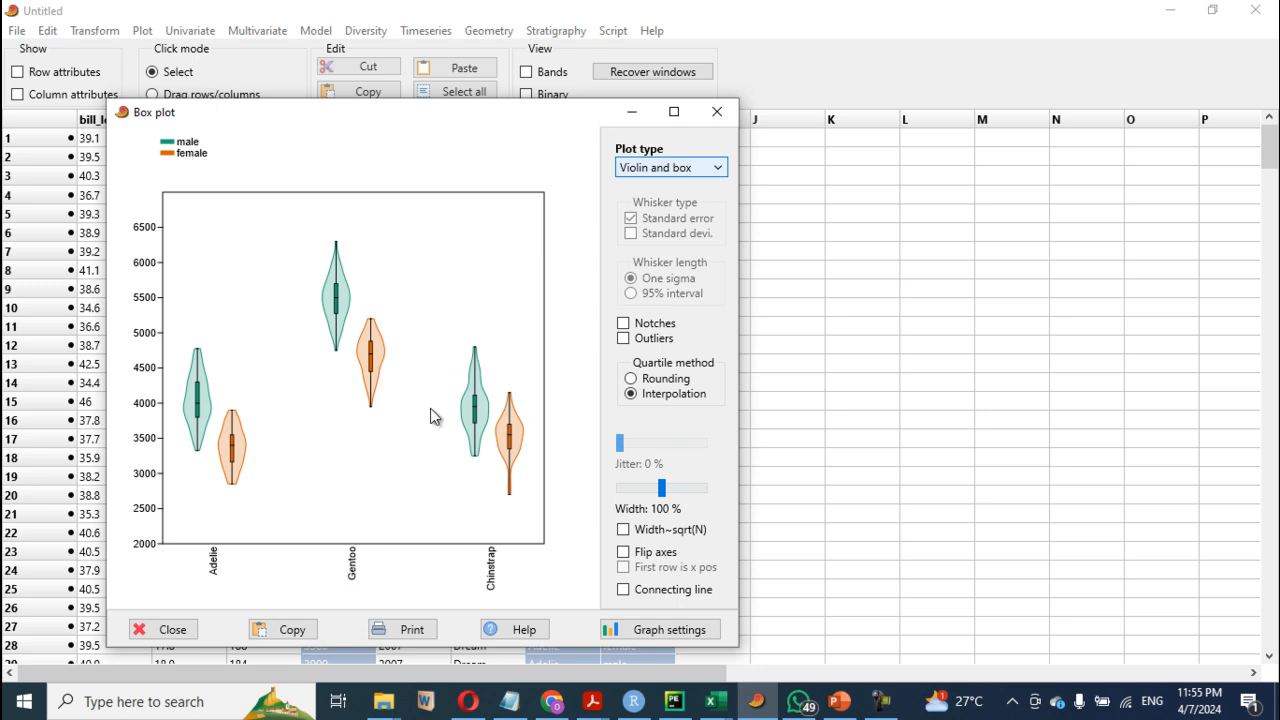
Maximize the species and sex plot window and widen the violins to about 121 %.
{"action": "left_click", "coordinate": [675, 113]}
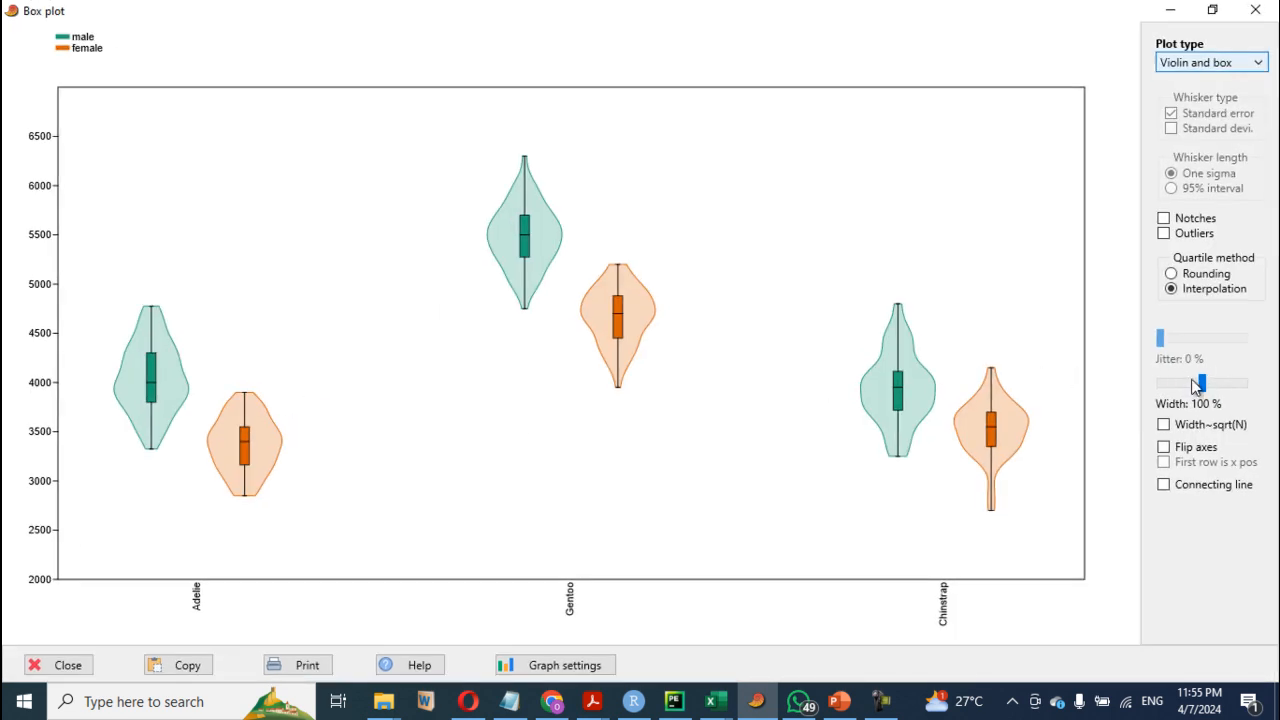
{"action": "left_click_drag", "start_coordinate": [1203, 385], "coordinate": [1213, 384]}
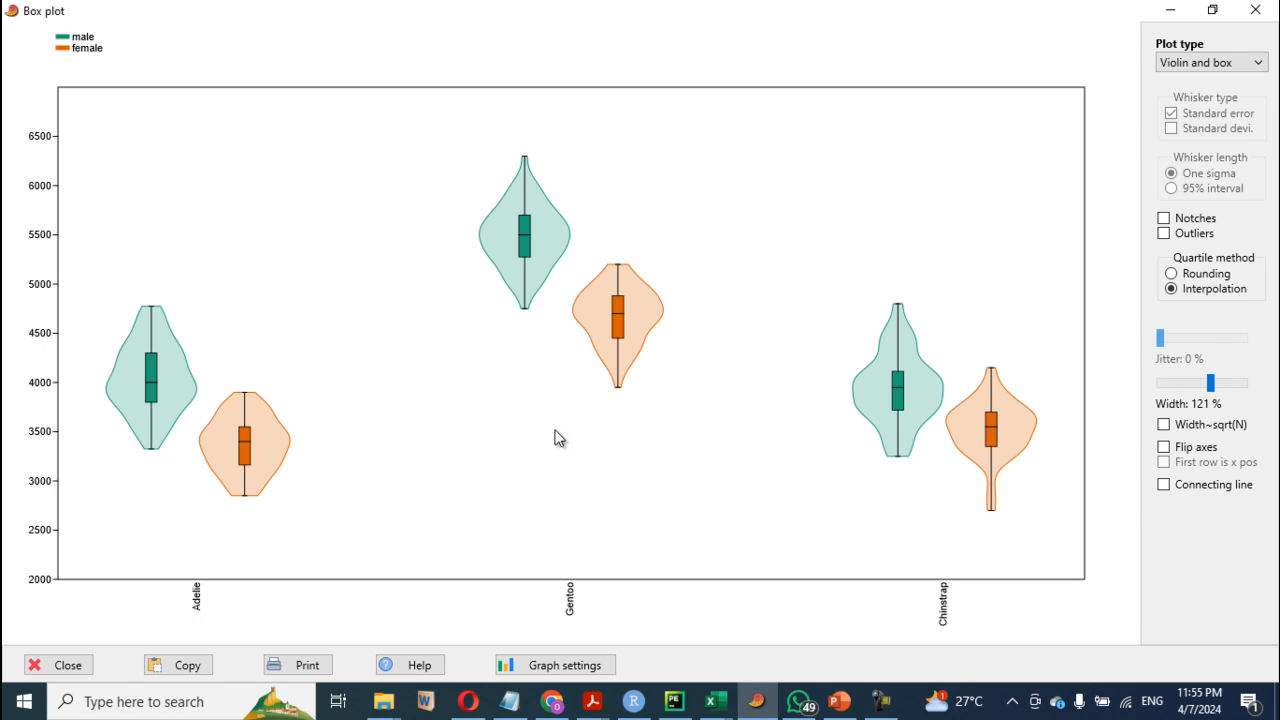